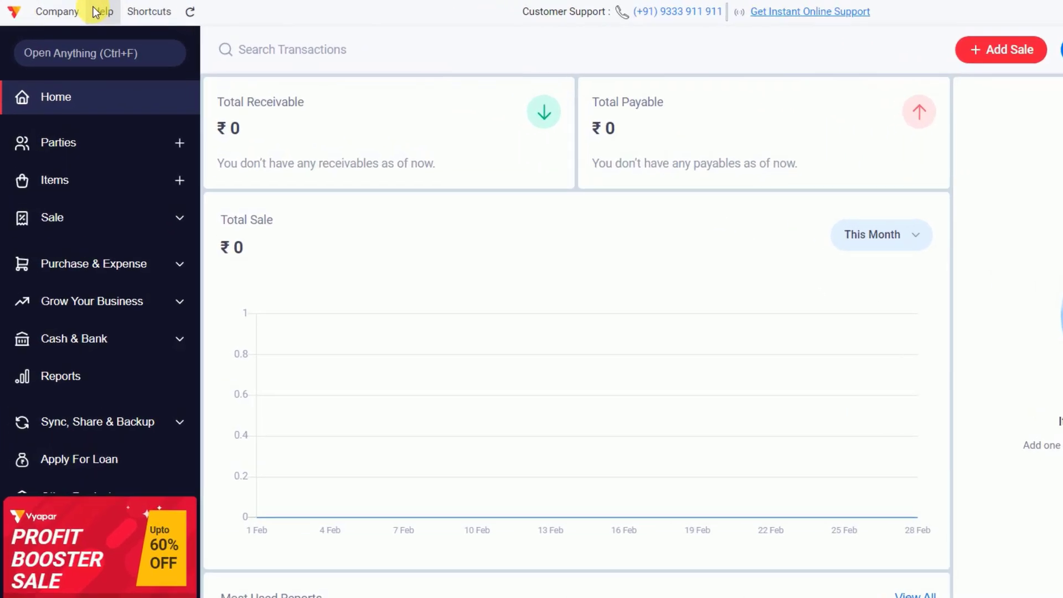
Step: Check for a software update and dismiss the resulting notice
left_click(97, 12)
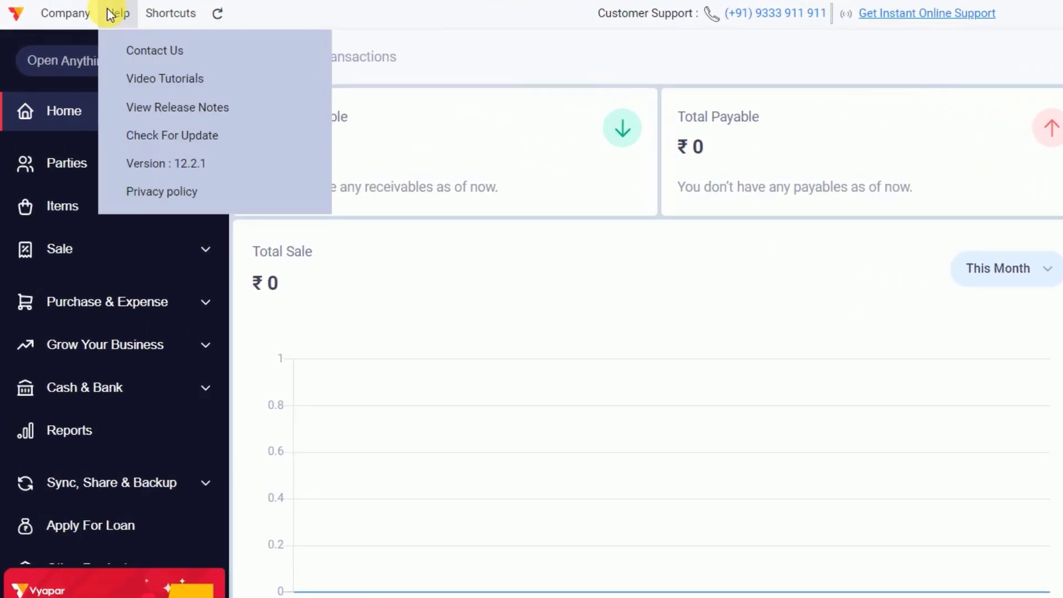
left_click(145, 135)
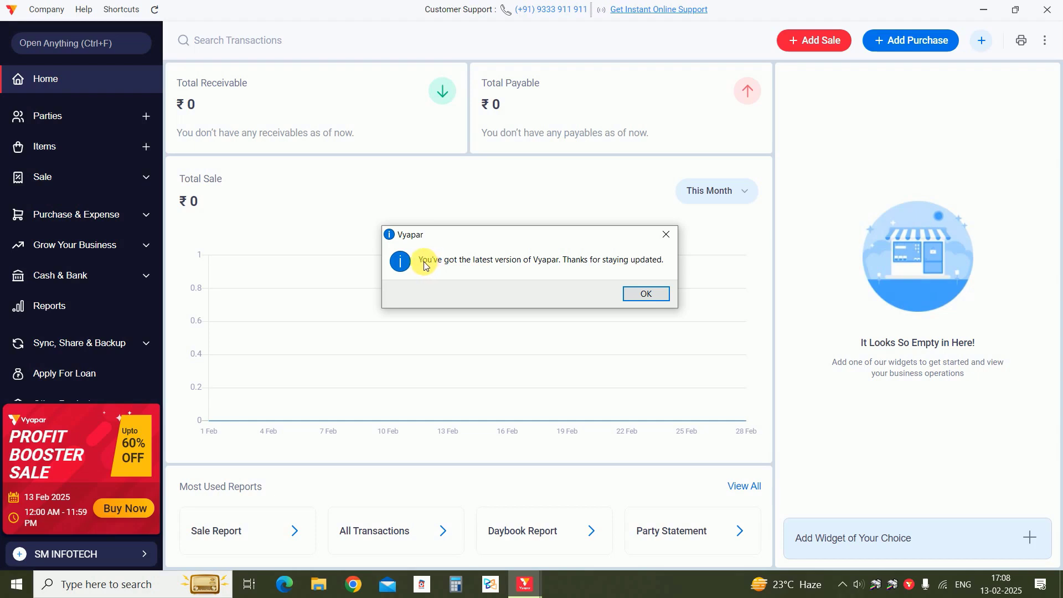
left_click(646, 294)
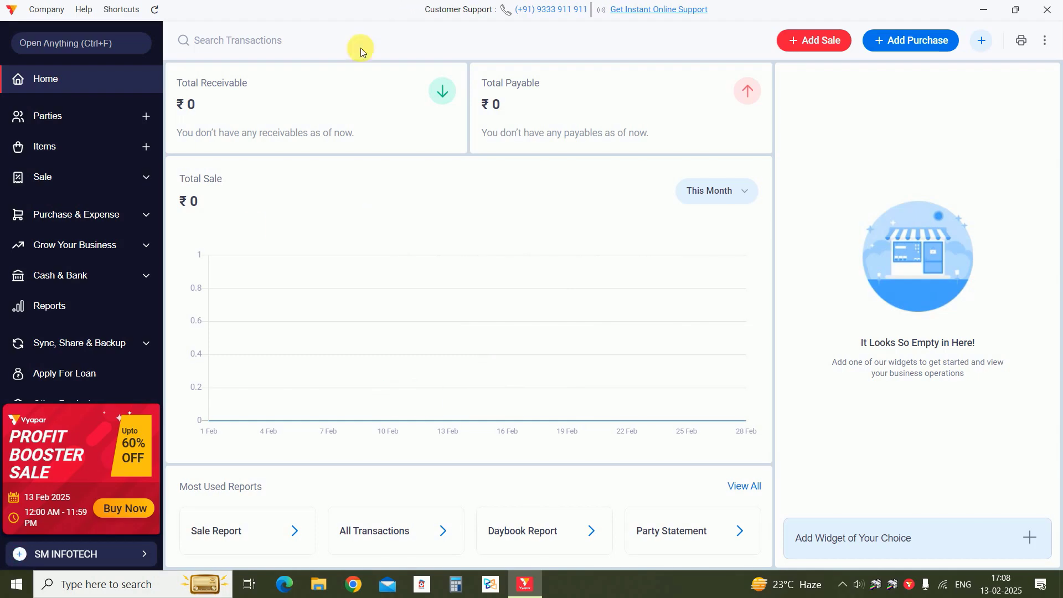
left_click(78, 86)
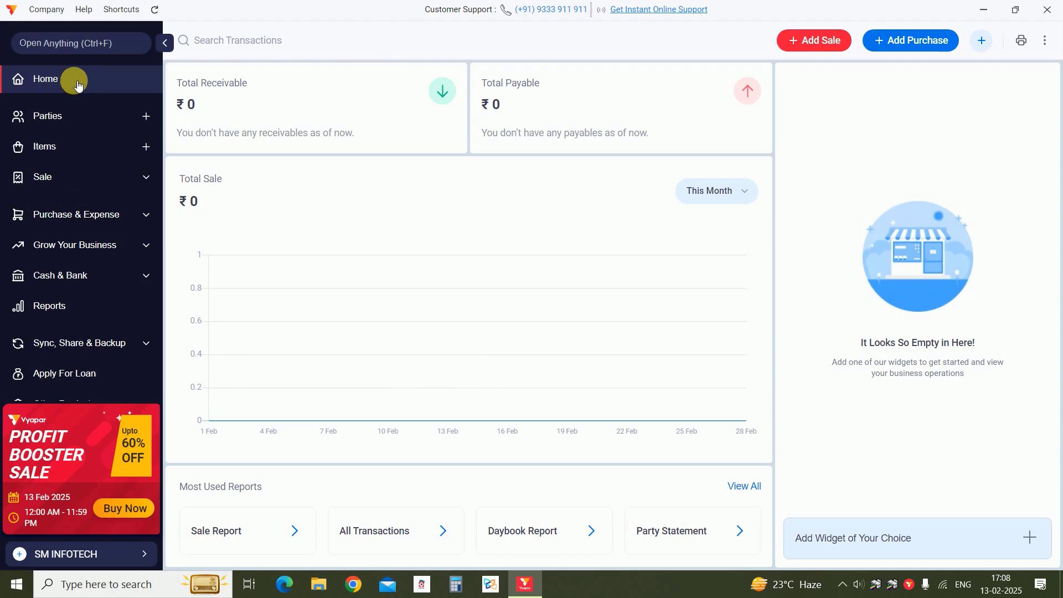
scroll(83, 142, "down", 3)
scroll(89, 232, "up", 3)
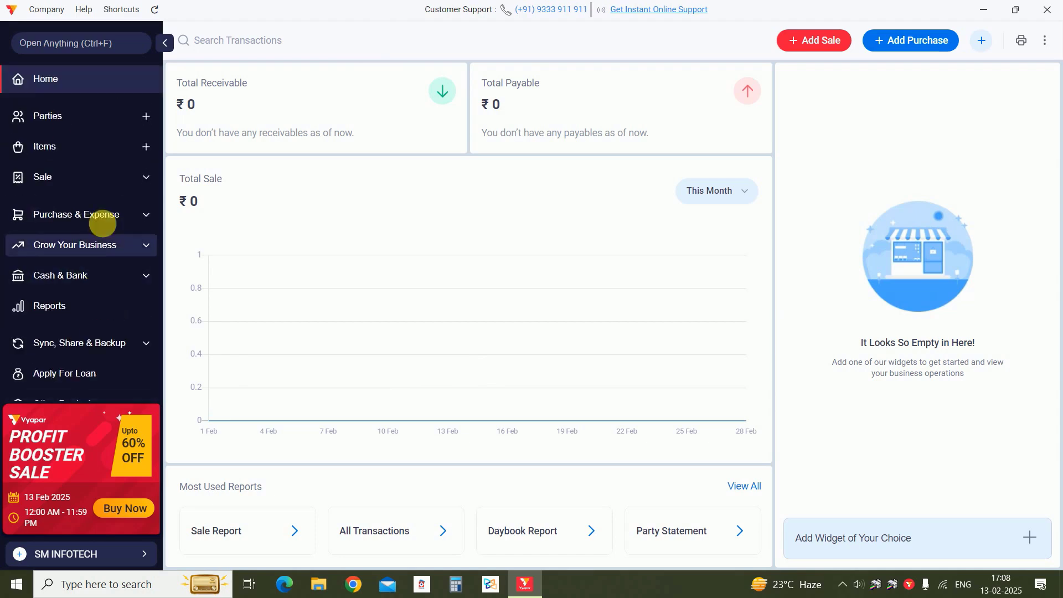
scroll(104, 250, "down", 3)
scroll(102, 349, "up", 3)
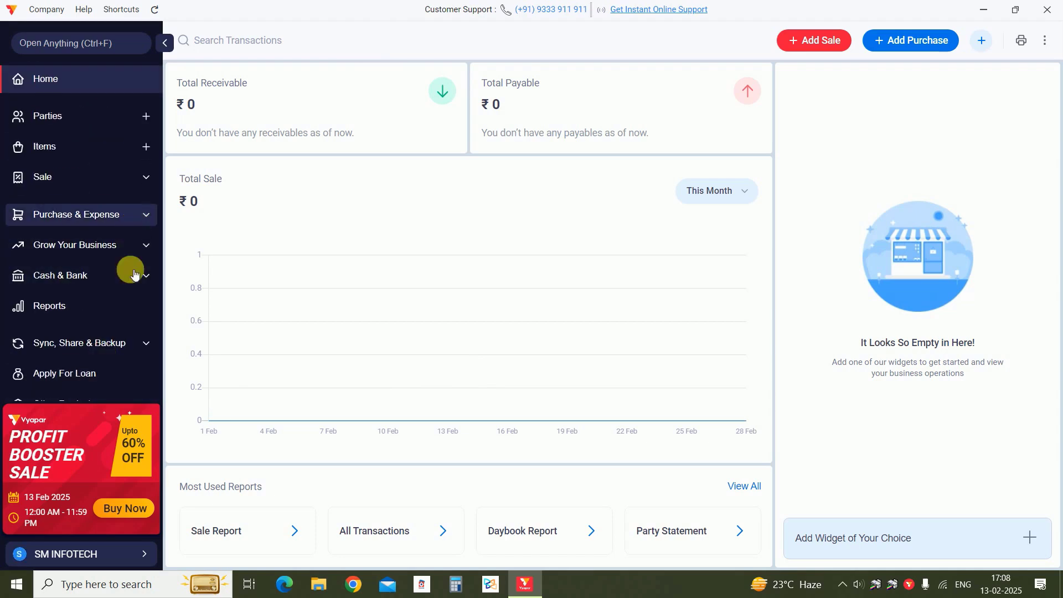
left_click(115, 216)
left_click(84, 83)
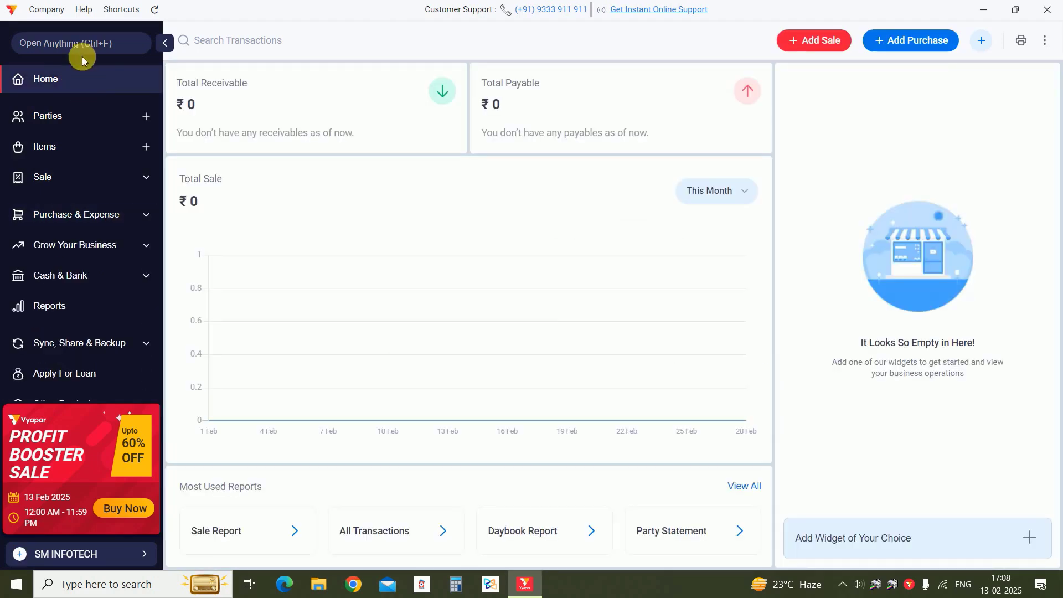
Step: Open the Expenses list in the Purchase & Expense section
left_click(108, 220)
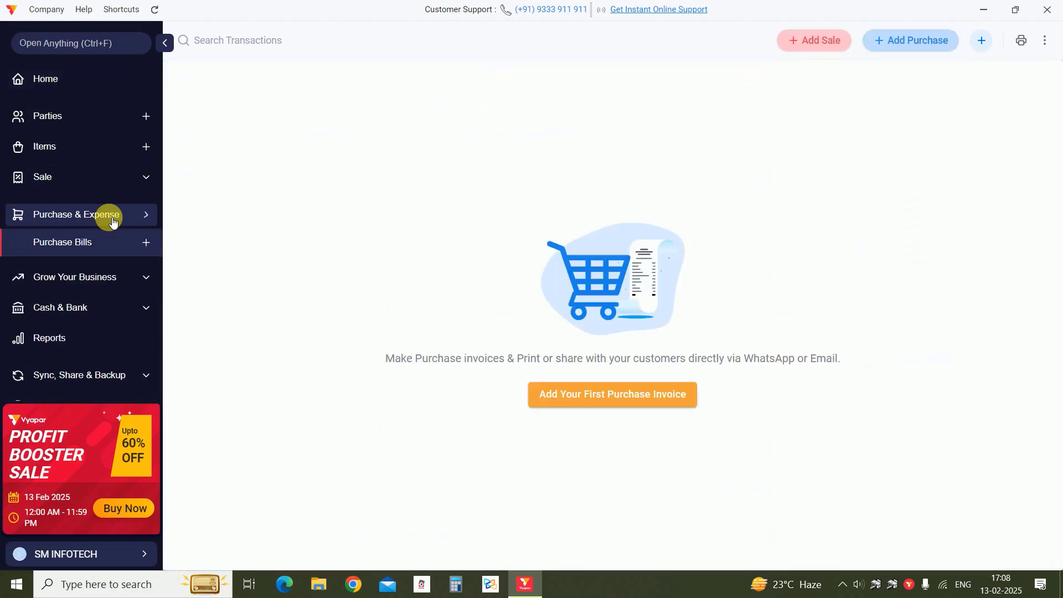
scroll(113, 220, "down", 2)
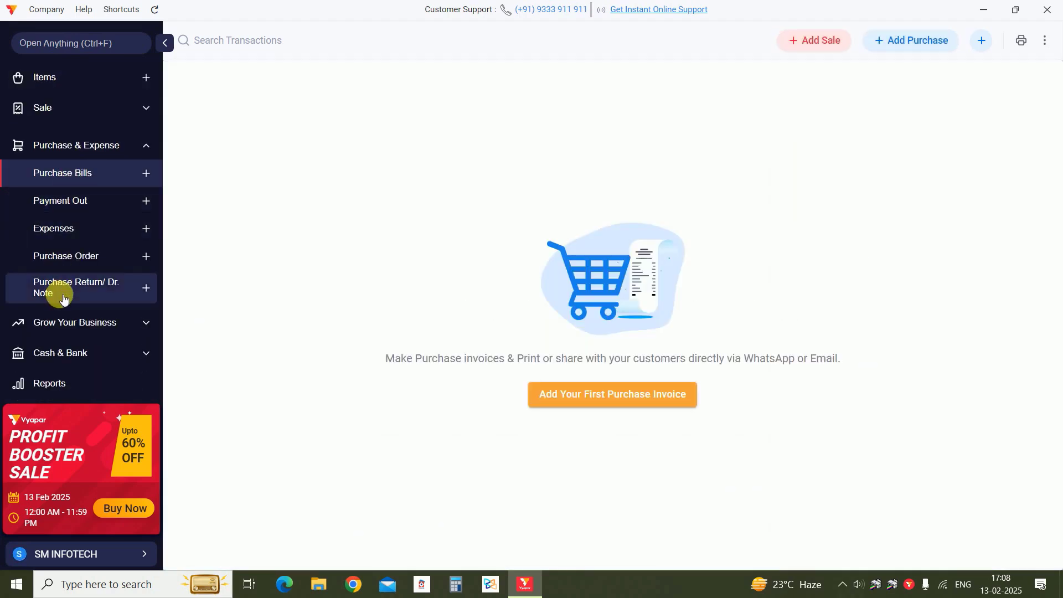
left_click(65, 231)
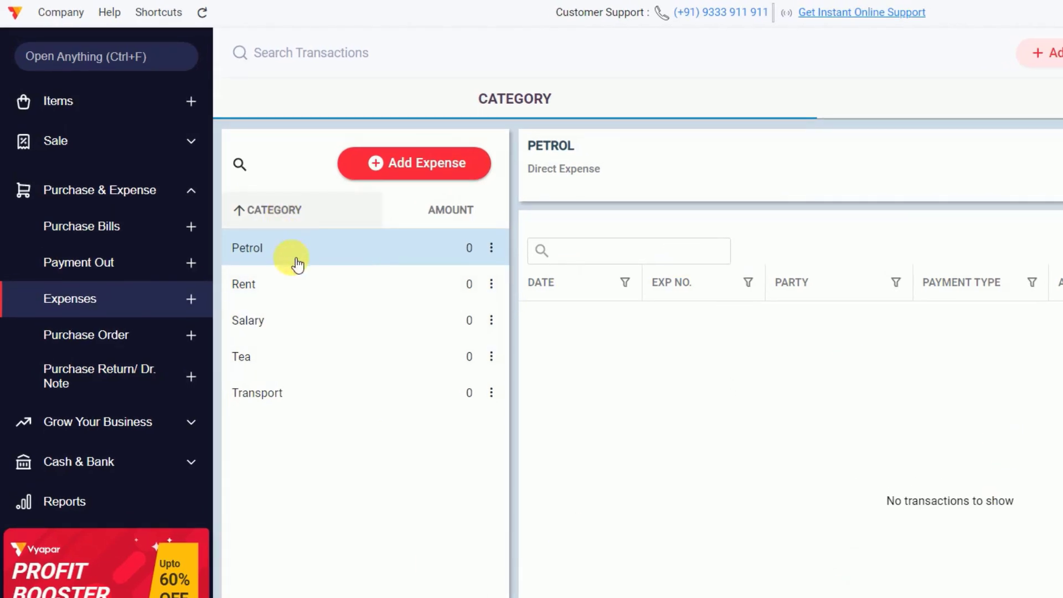
Step: View the Rent, Salary, Tea and Transport expense categories one after another
left_click(297, 291)
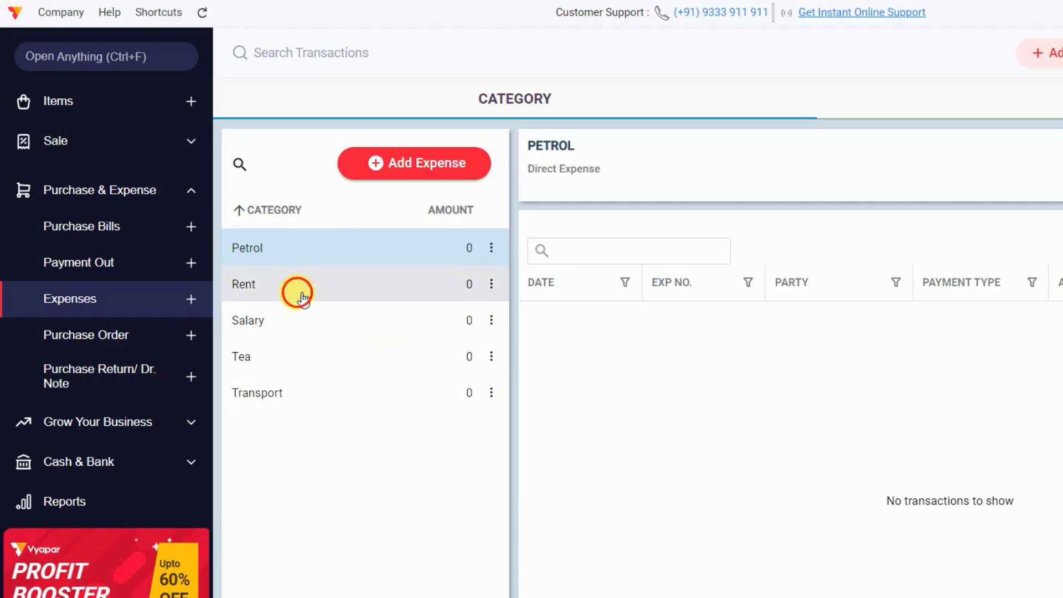
left_click(339, 321)
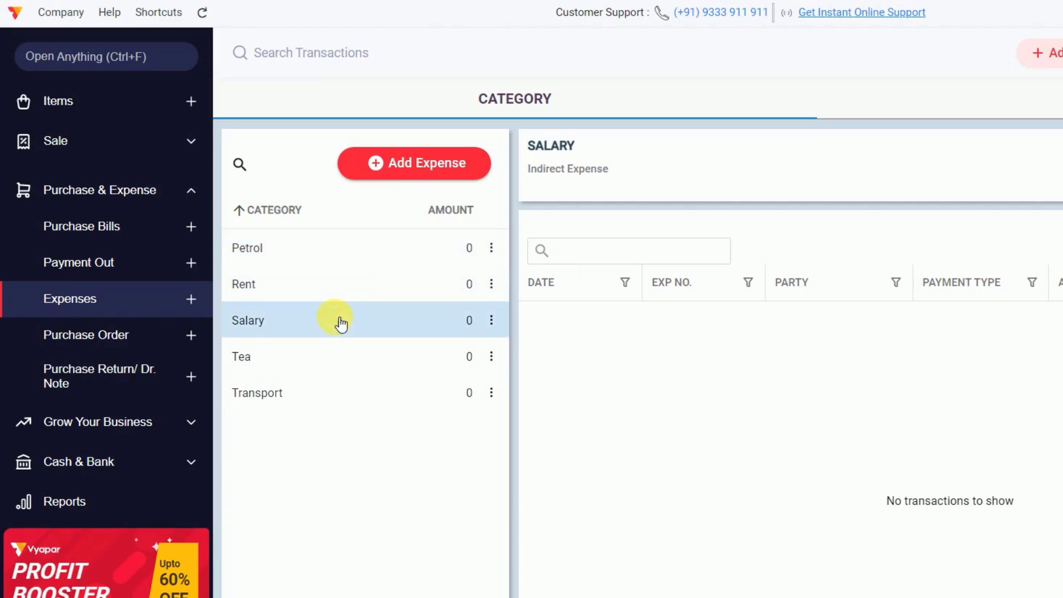
left_click(331, 357)
left_click(332, 407)
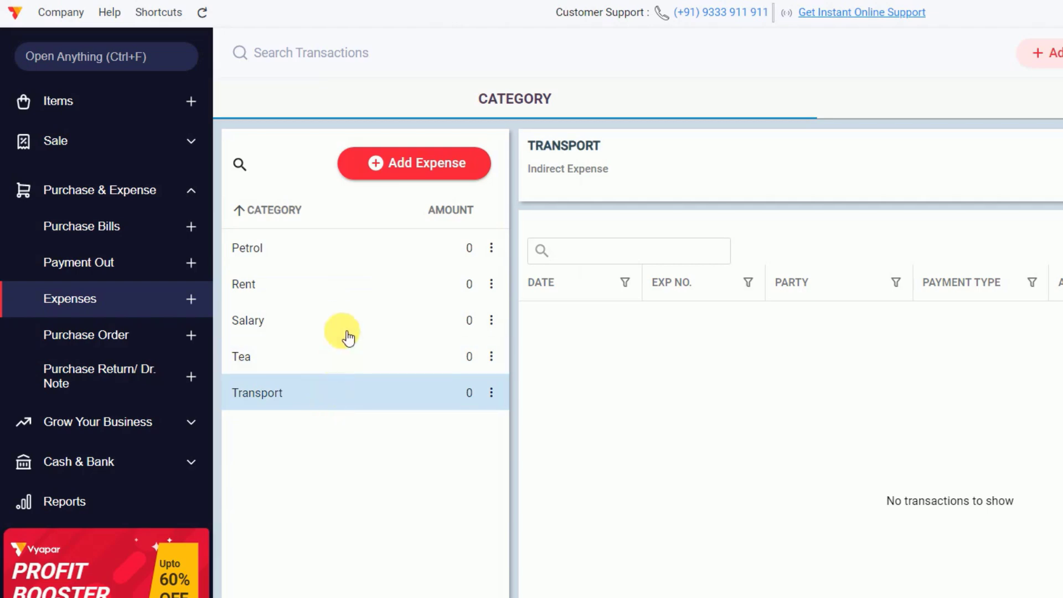
Step: Examine the expense type settings of the Salary and Rent categories, including the available type options, without saving changes
double_click(353, 327)
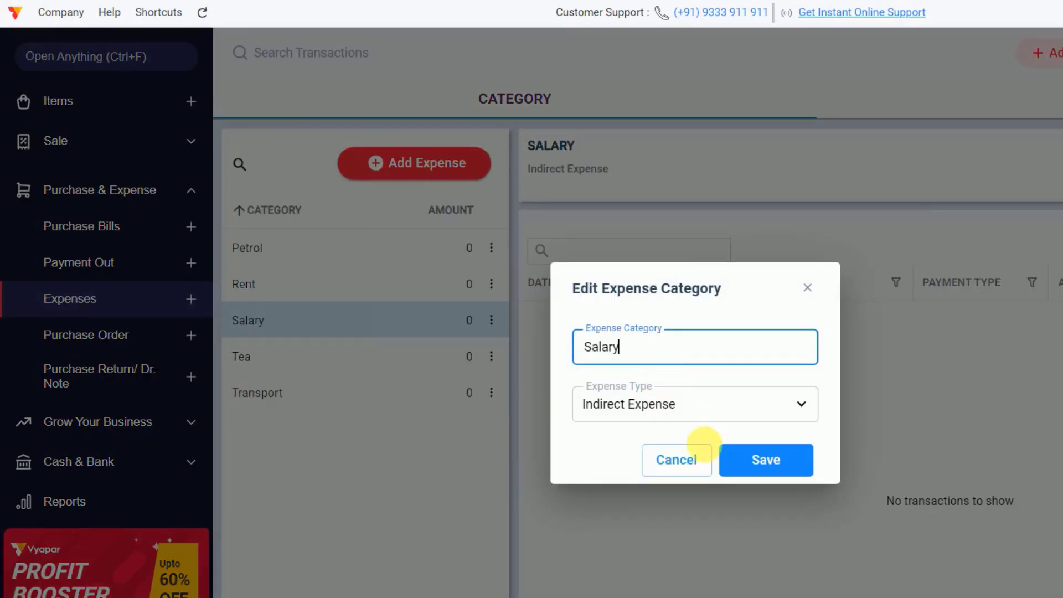
left_click(686, 471)
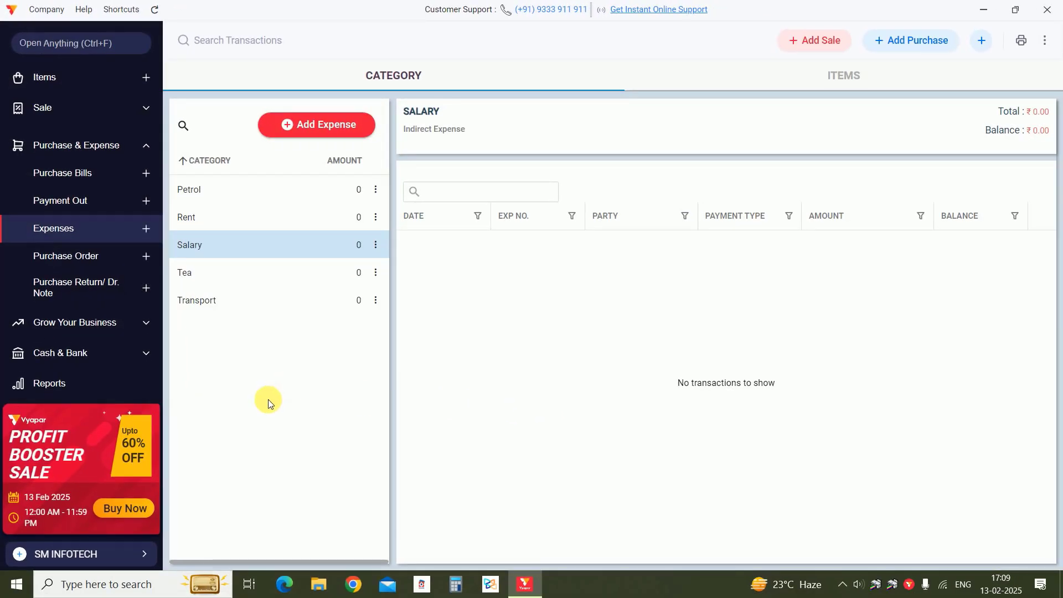
double_click(299, 222)
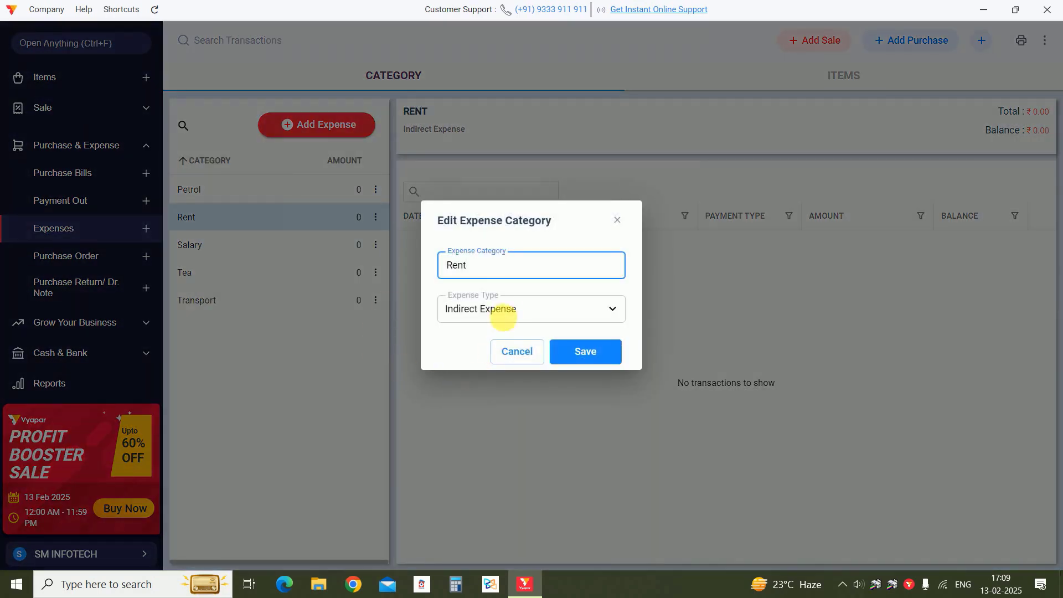
left_click(481, 308)
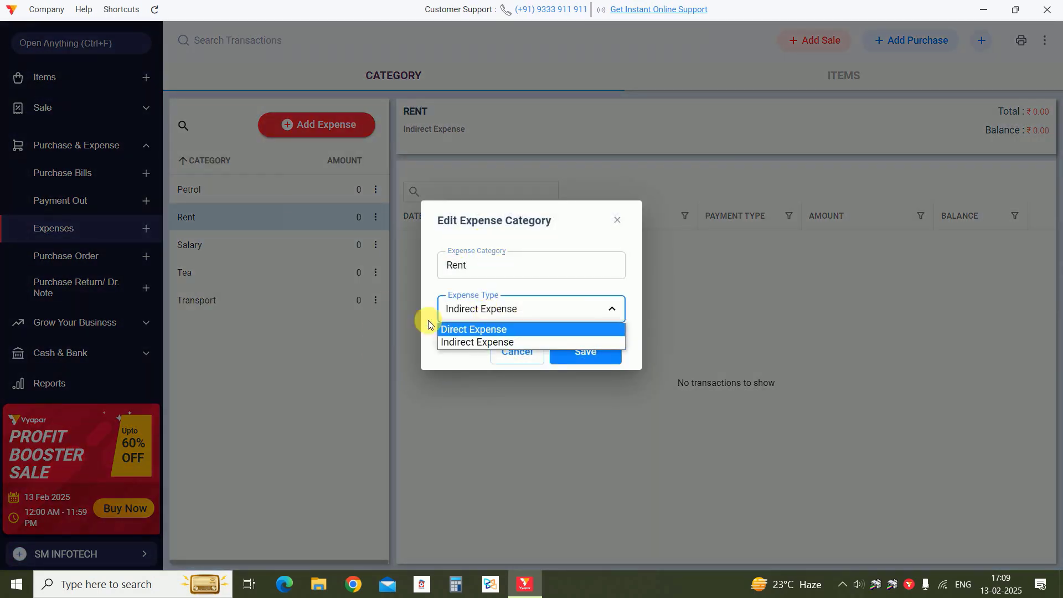
left_click(456, 348)
left_click(386, 374)
Step: Examine the expense type of the Tea and Transport categories and leave both without saving
double_click(261, 270)
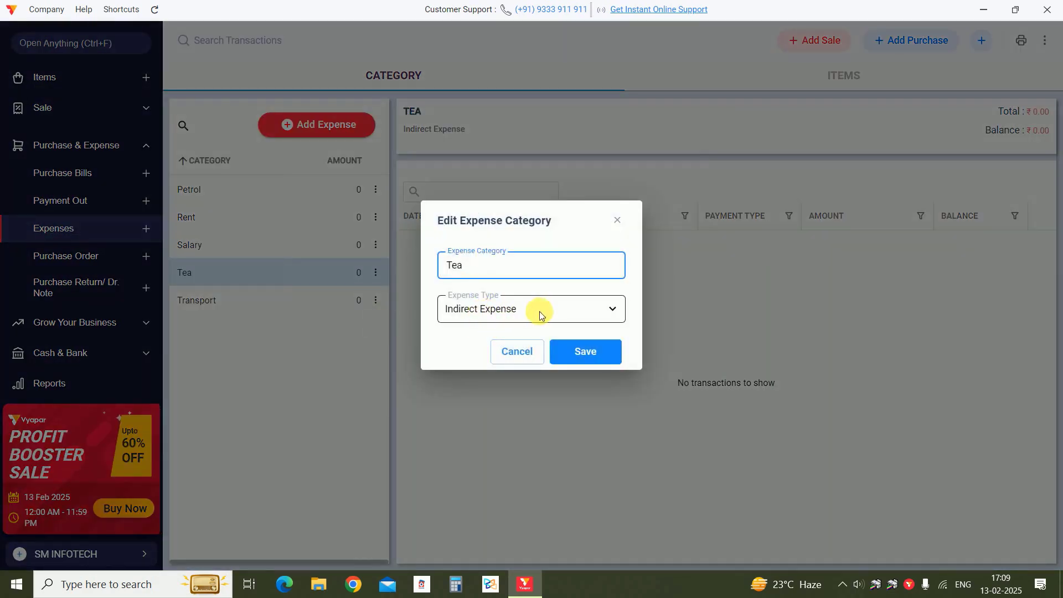
left_click(512, 353)
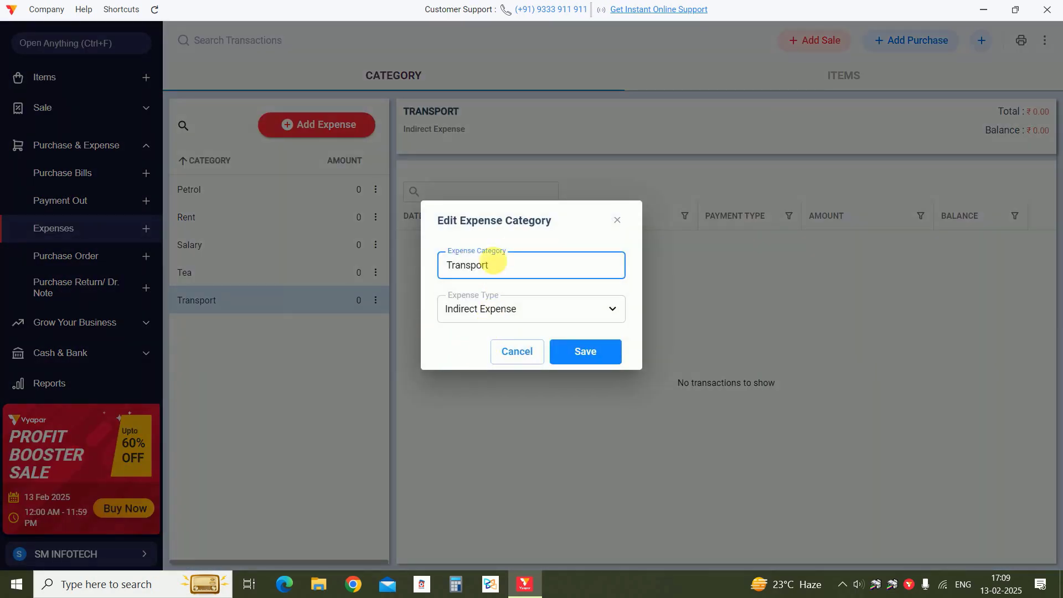
left_click(519, 351)
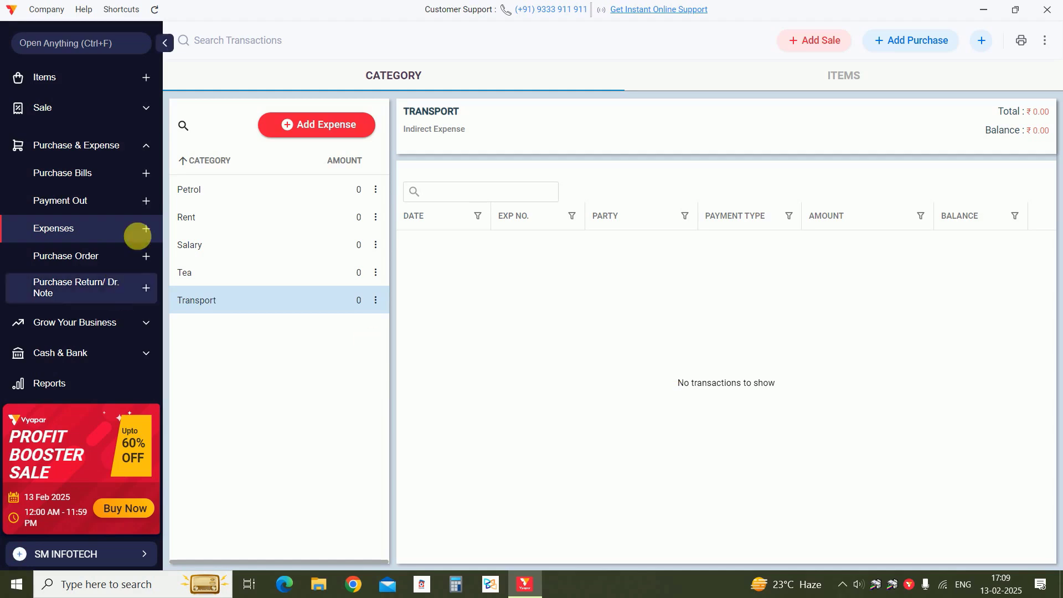
Step: Start a new expense entry from the Petrol category and reselect Petrol as its expense category
left_click(255, 188)
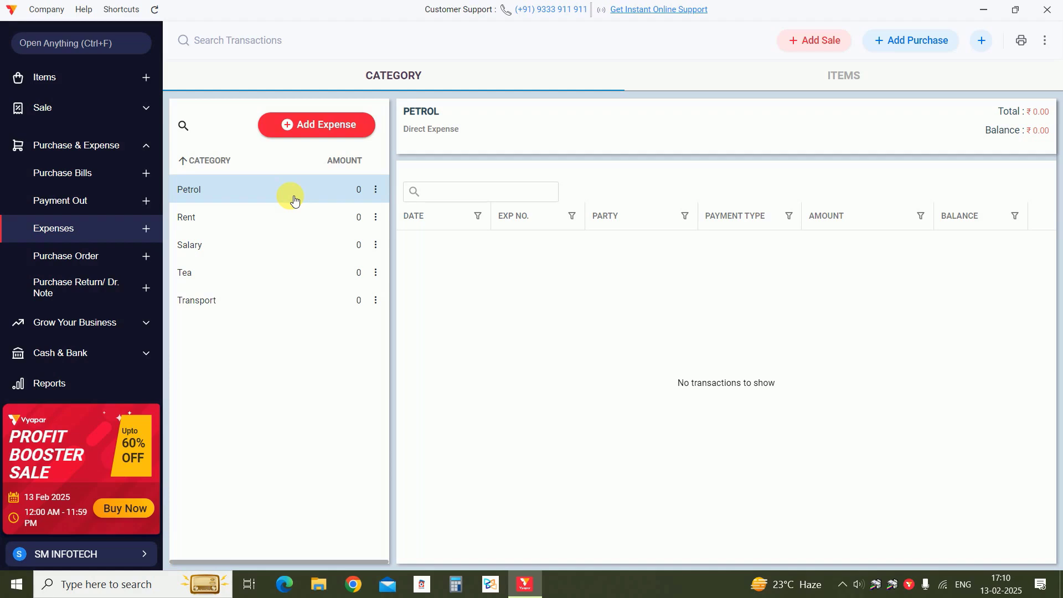
left_click(328, 132)
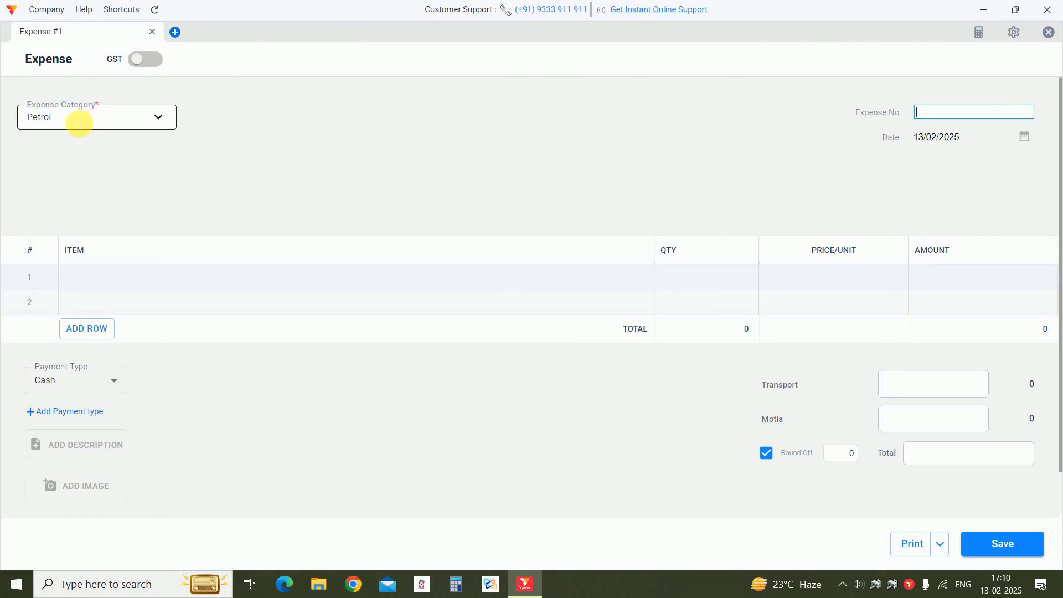
left_click(79, 122)
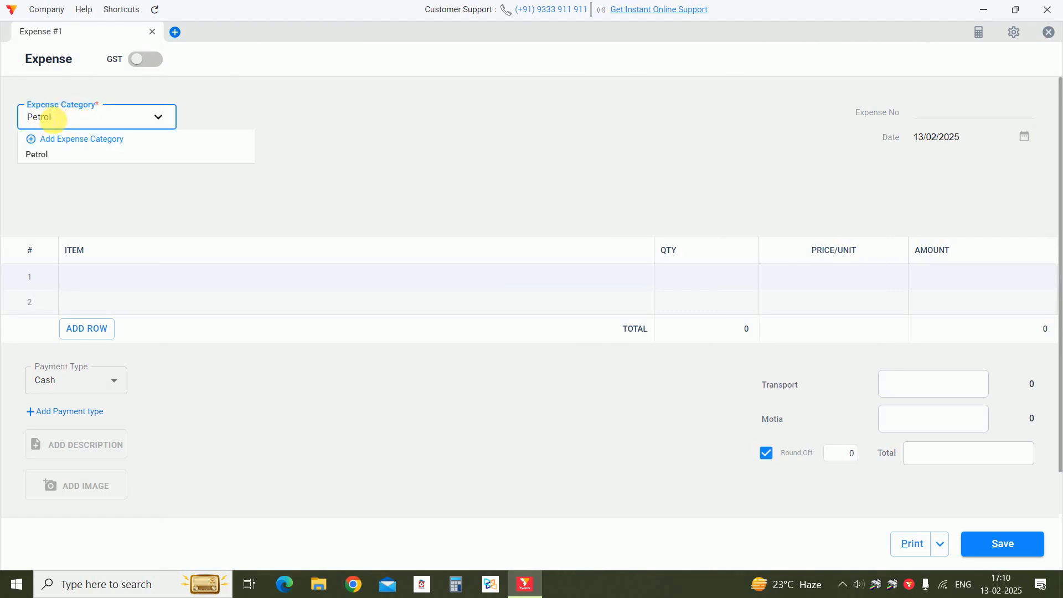
key("BackSpace")
key("BackSpace")
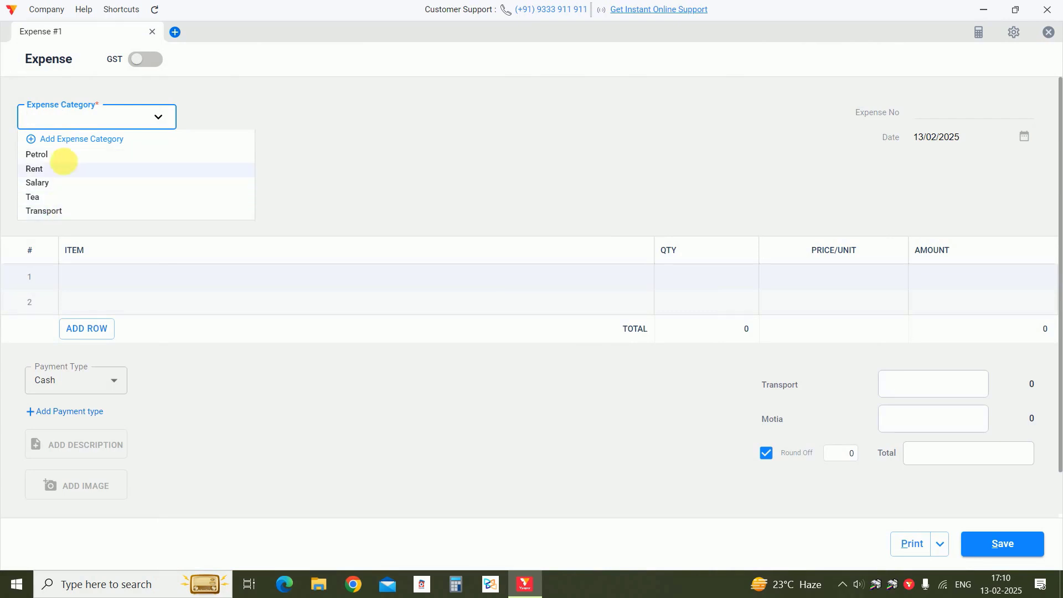
left_click(64, 157)
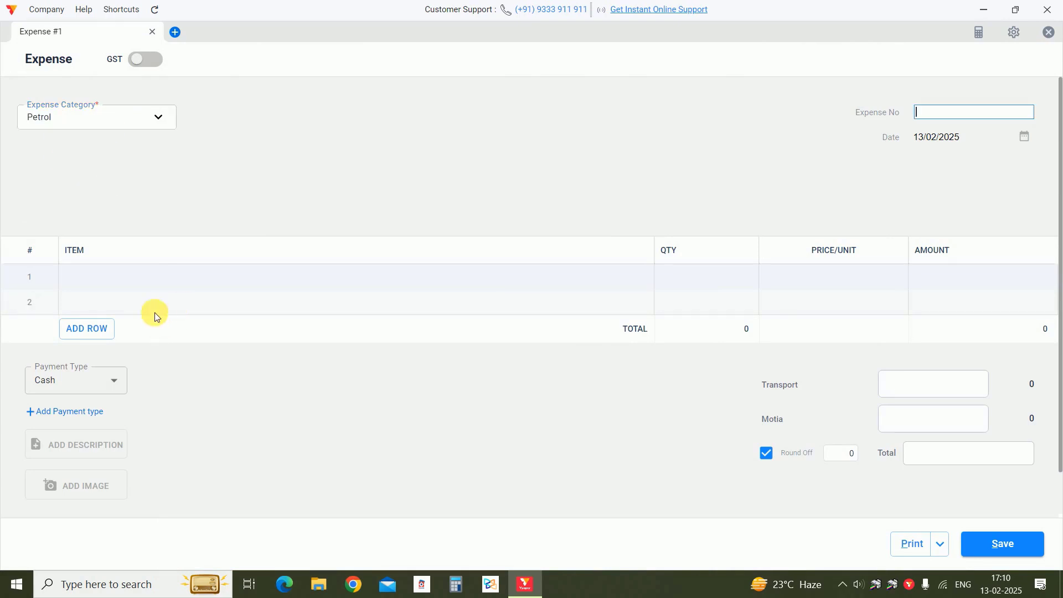
Step: Create a new expense item from the first row of the entry and name it petrol
left_click(157, 282)
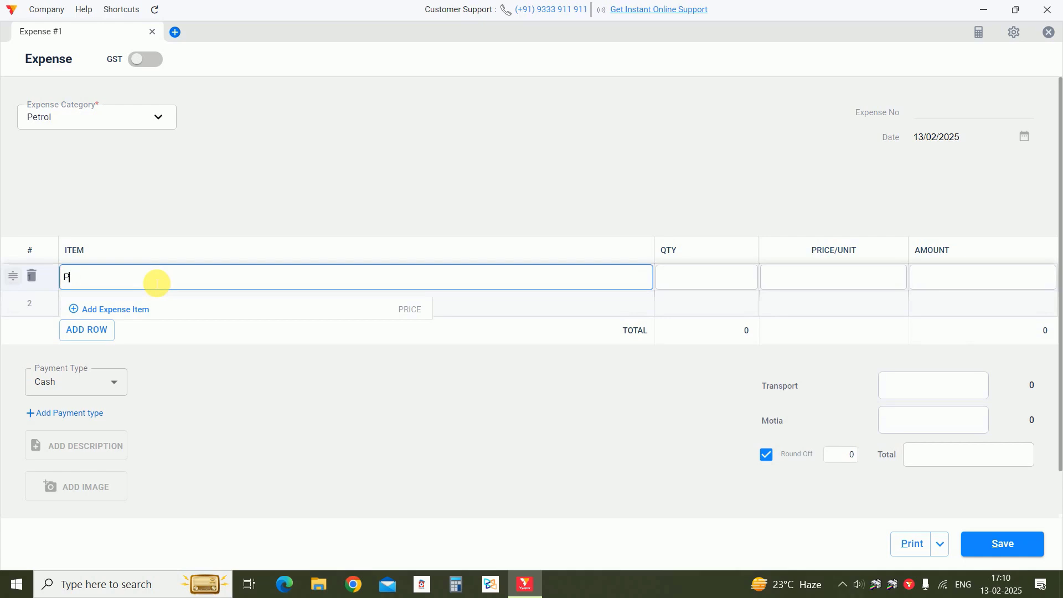
type("Petrol")
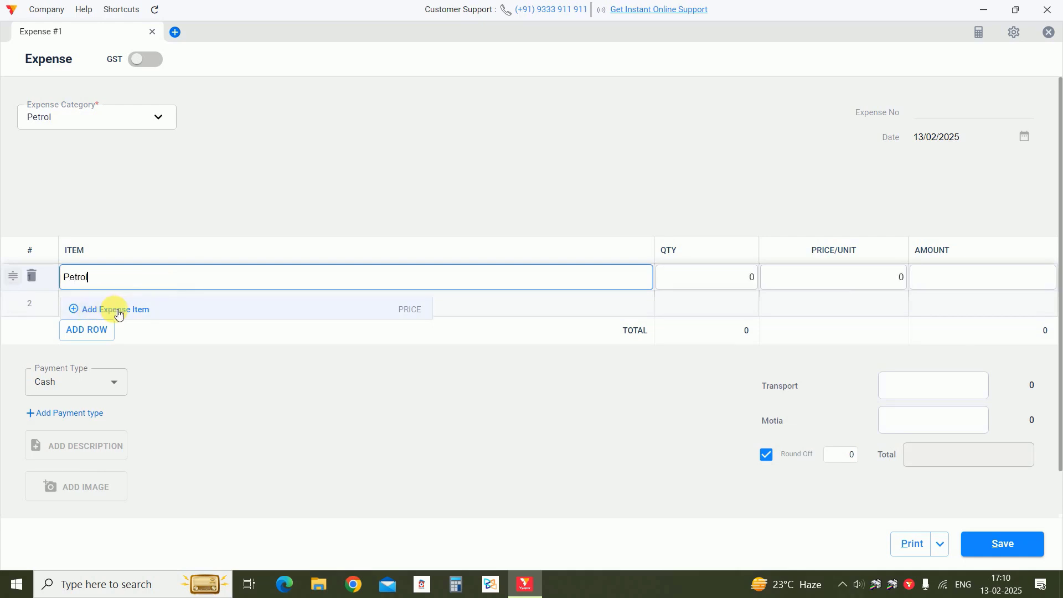
left_click(113, 308)
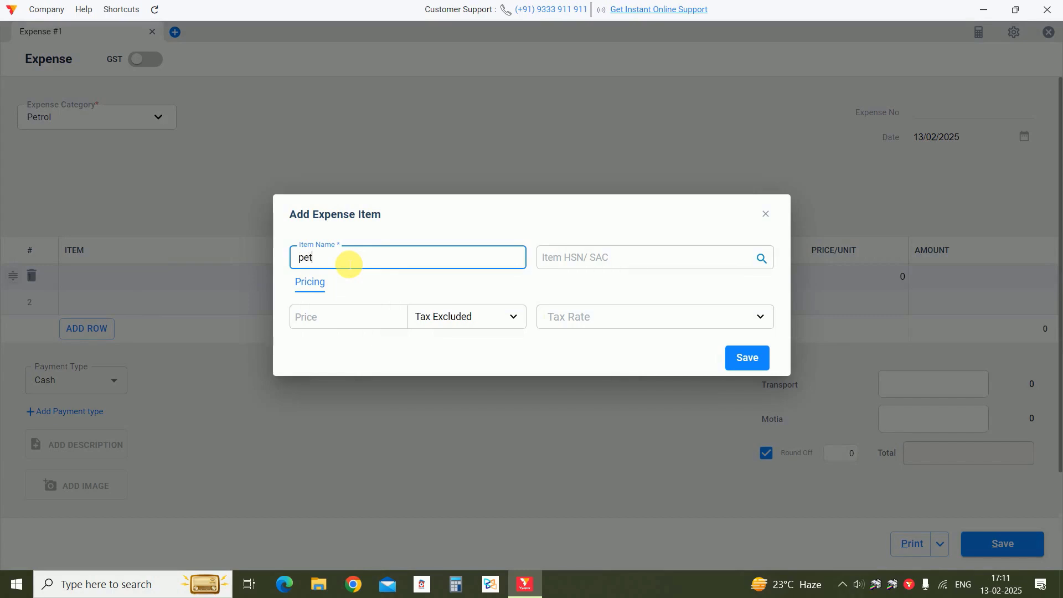
left_click(631, 265)
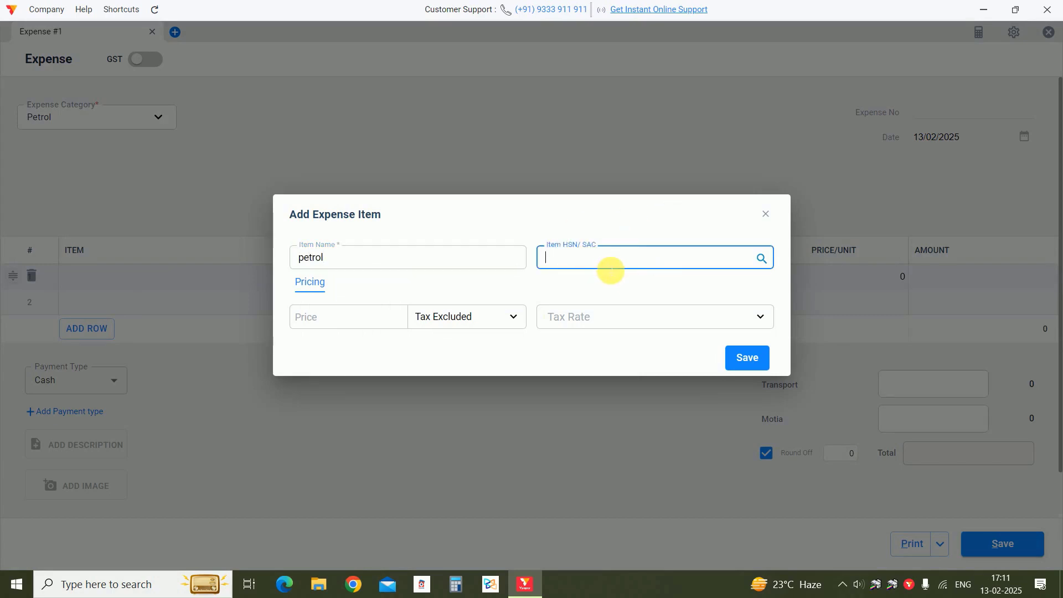
left_click(481, 281)
left_click(382, 308)
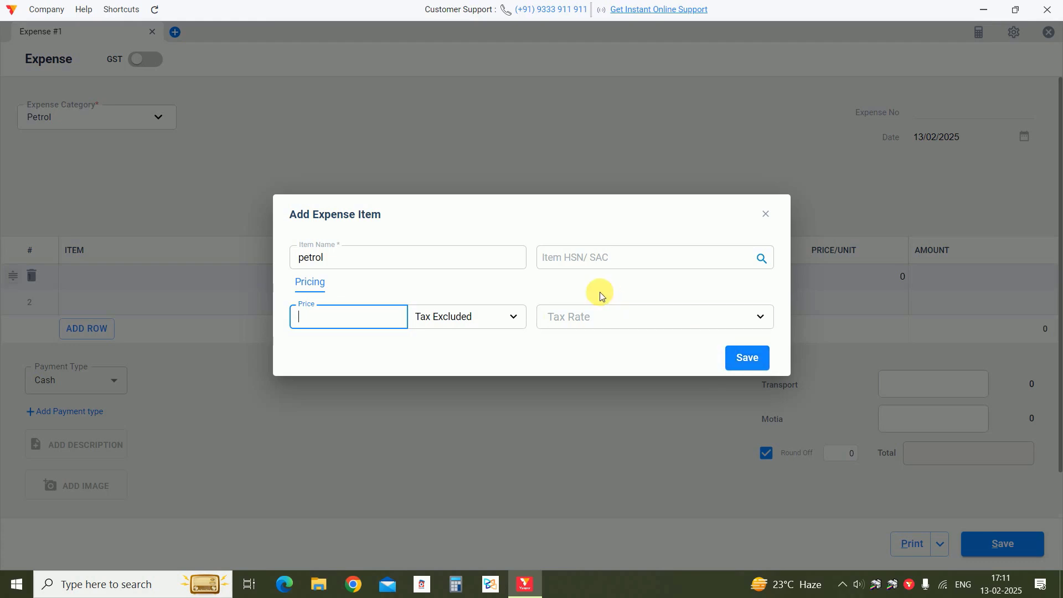
left_click(395, 367)
left_click(390, 321)
left_click(597, 315)
left_click(544, 337)
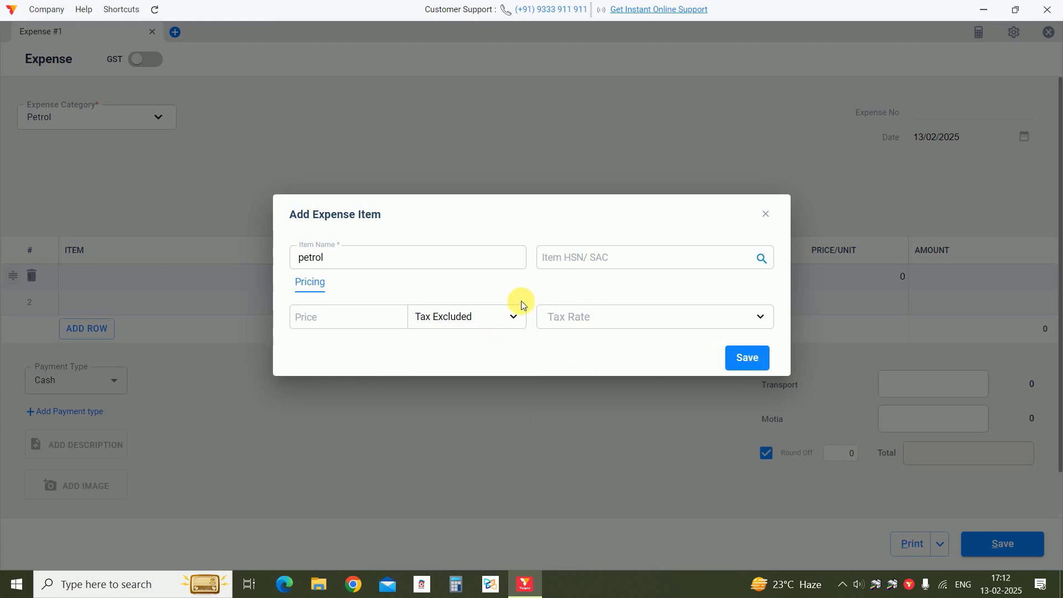
left_click(578, 257)
Step: Set the new petrol item's tax rate to GST@0% and save the item
left_click(607, 323)
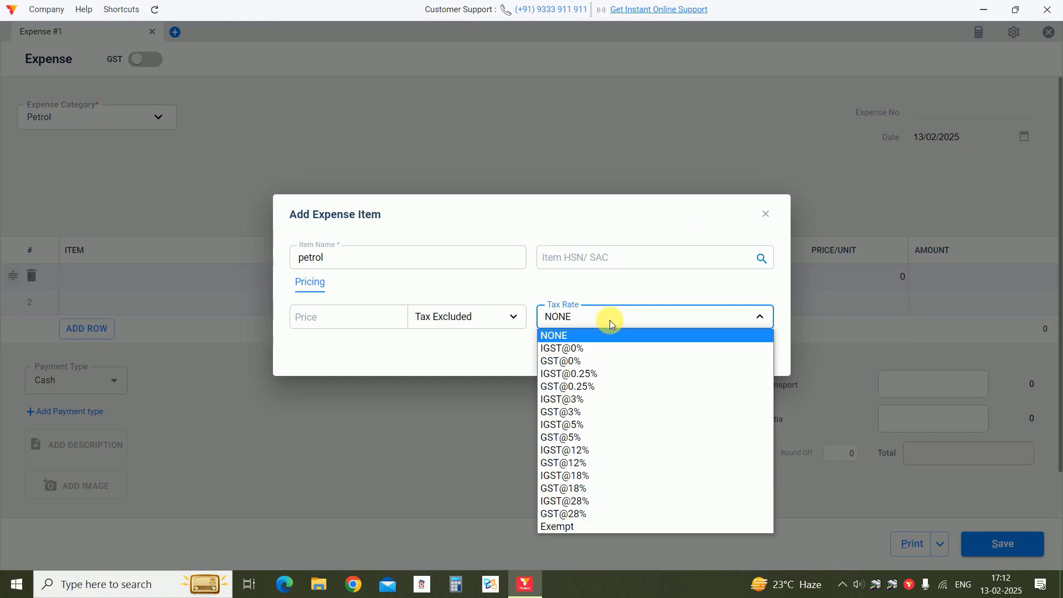
left_click(589, 360)
left_click(735, 362)
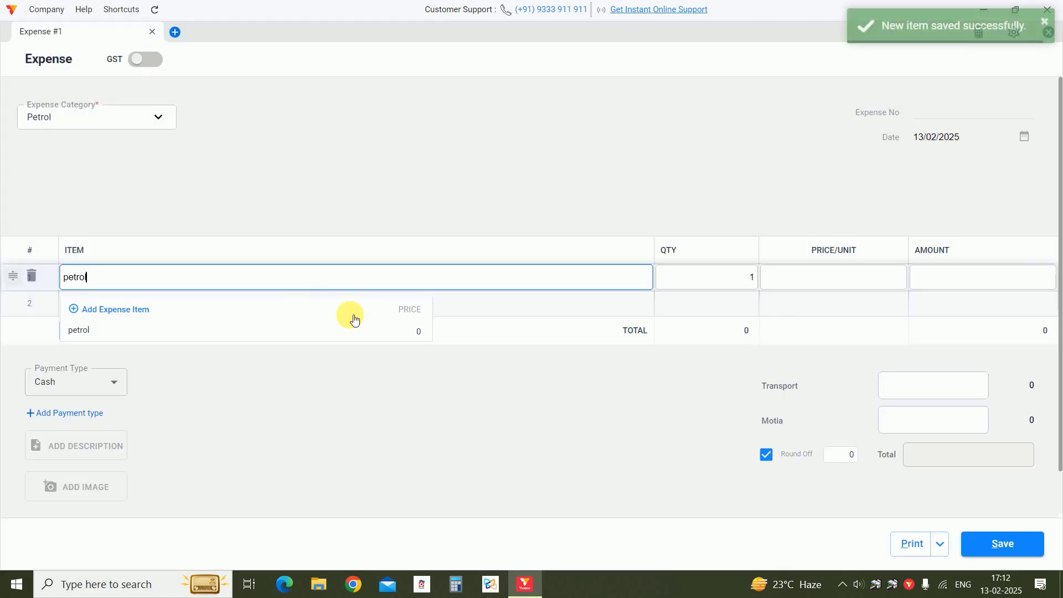
Step: Set the amount of the petrol row to 104
left_click(1020, 285)
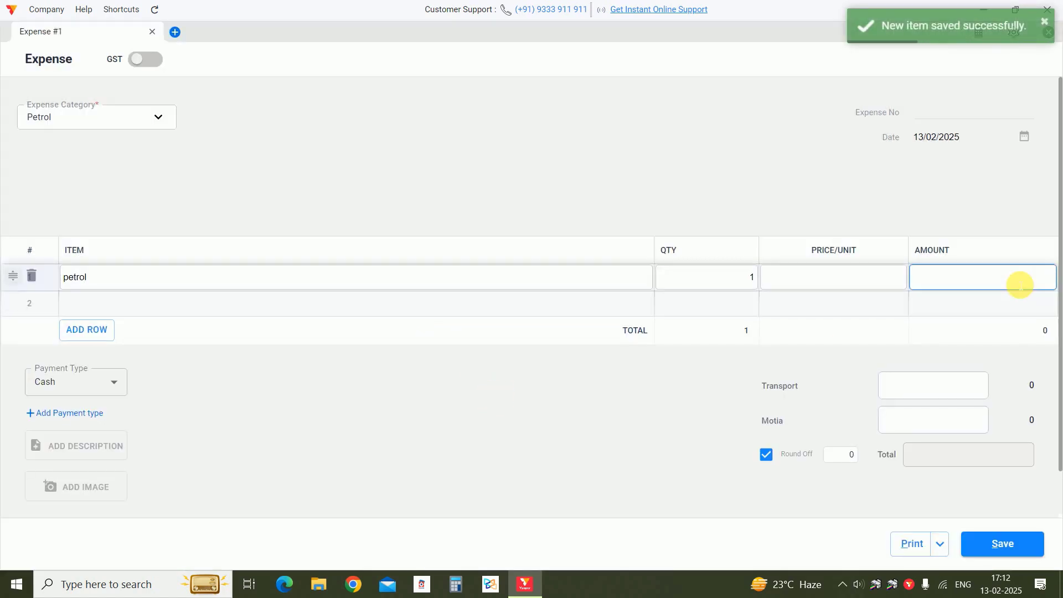
left_click(538, 427)
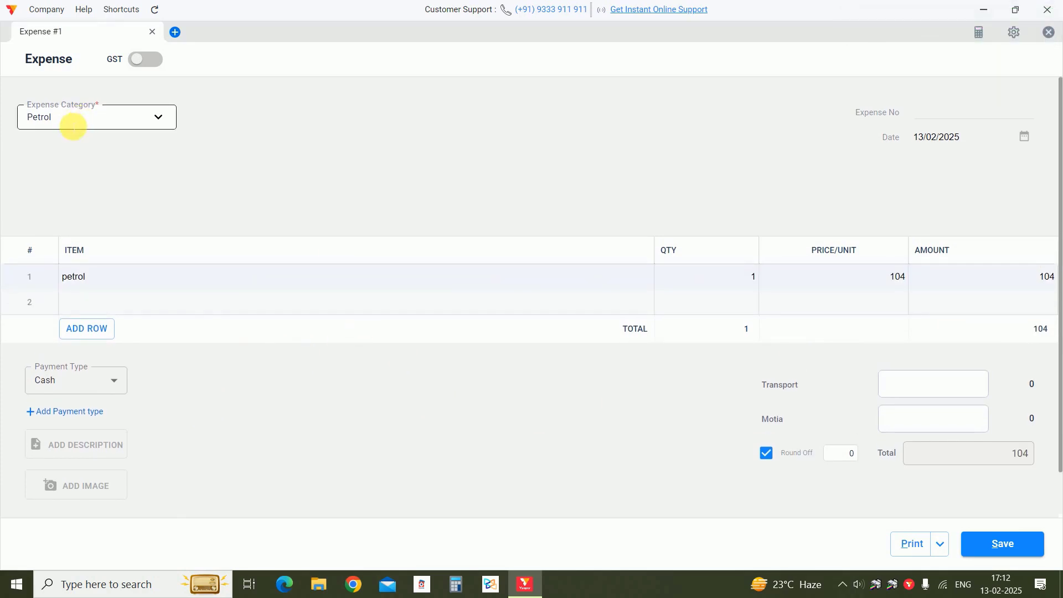
left_click(71, 121)
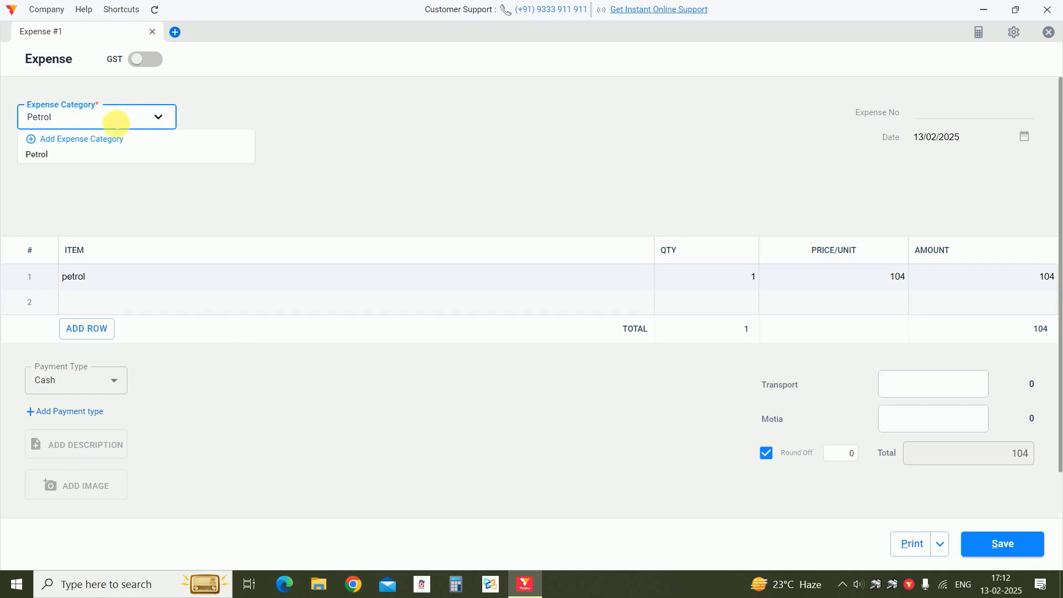
left_click(169, 275)
left_click(354, 234)
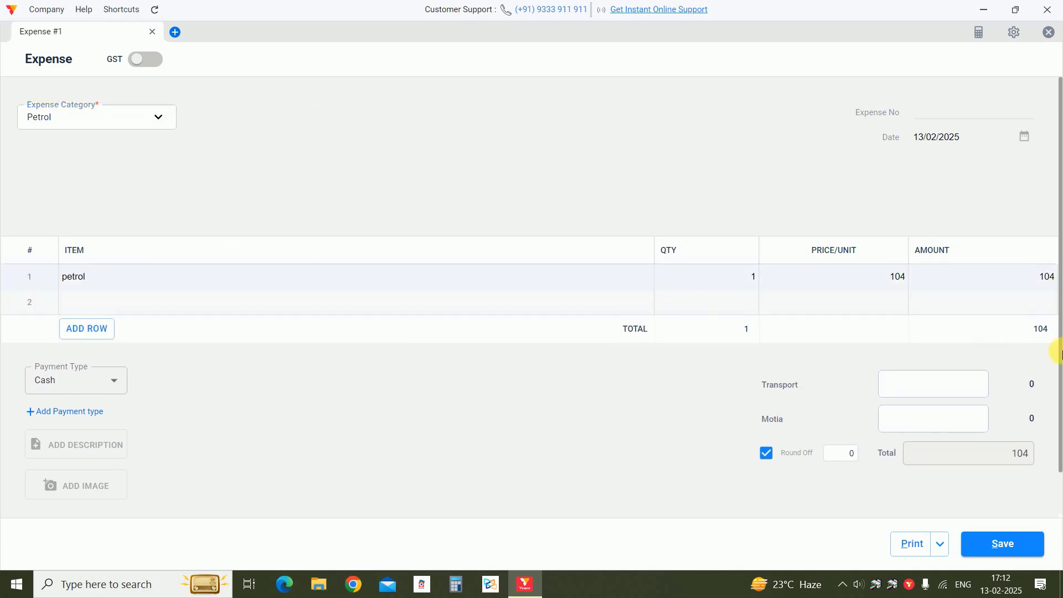
left_click(1053, 284)
left_click(1002, 235)
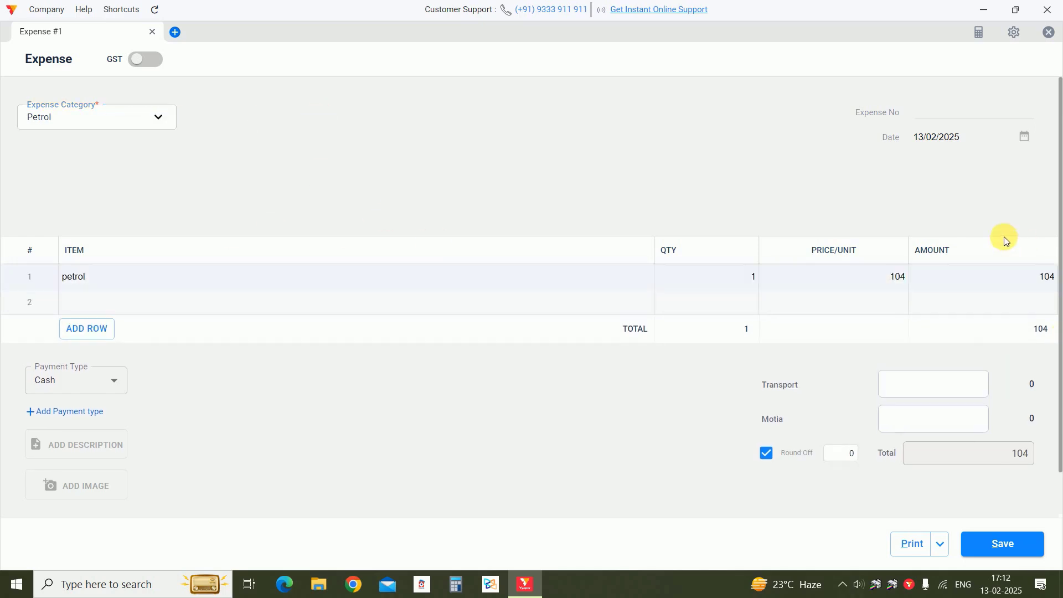
Step: Set the quantity of the petrol row to 2
left_click(735, 280)
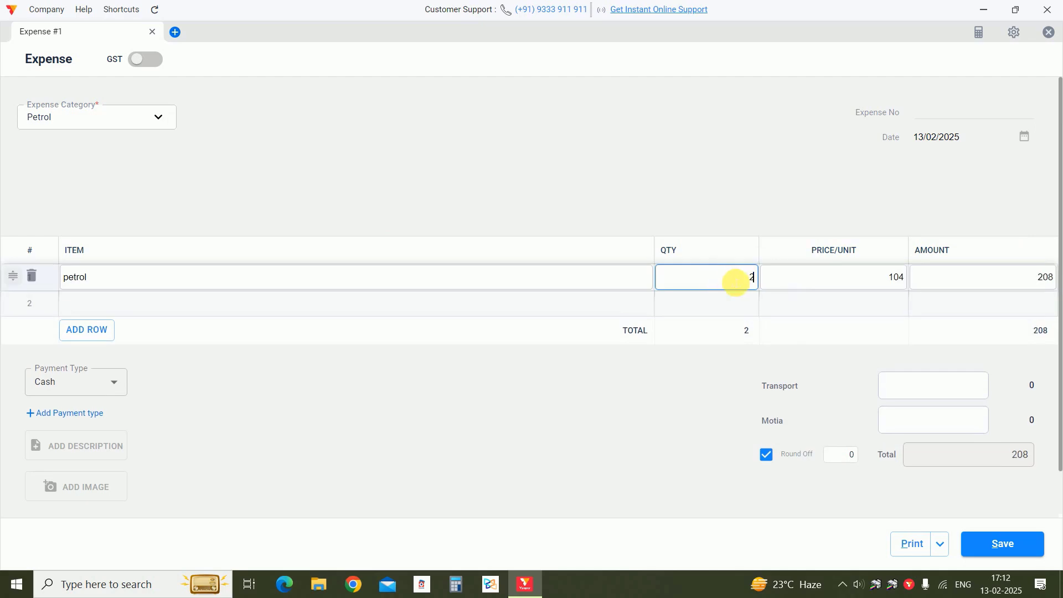
type("2")
left_click(686, 365)
Step: Examine the expense number field, the date picker and the payment type options of the petrol expense
left_click(941, 111)
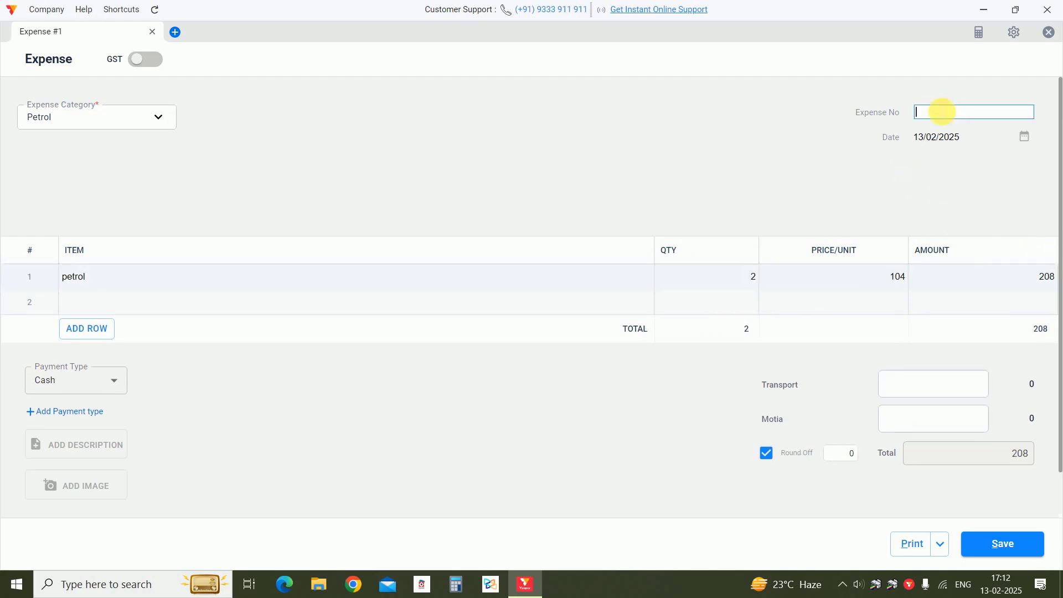
left_click(935, 136)
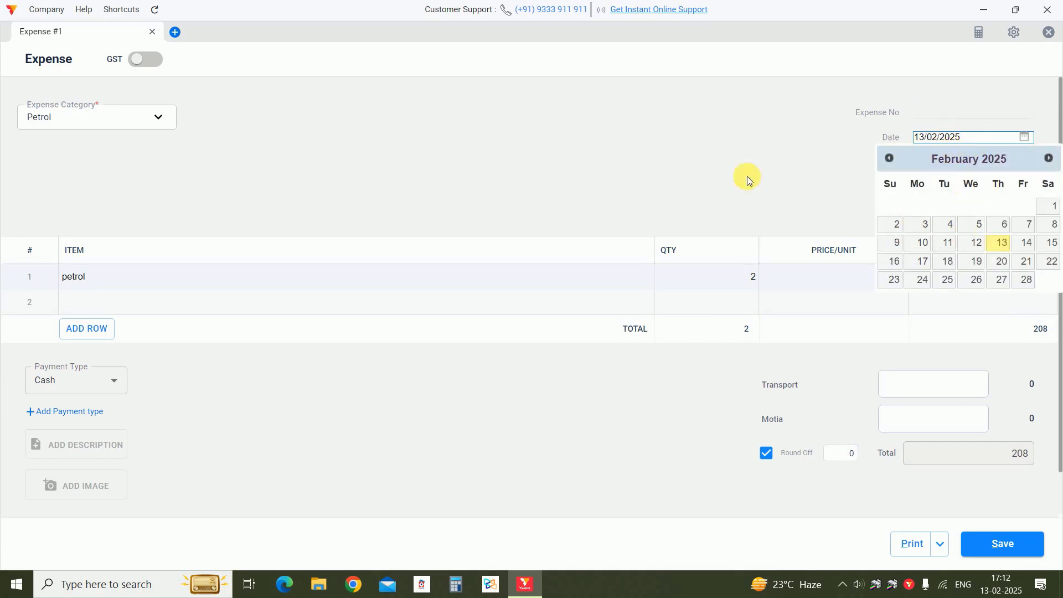
left_click(691, 171)
left_click(103, 387)
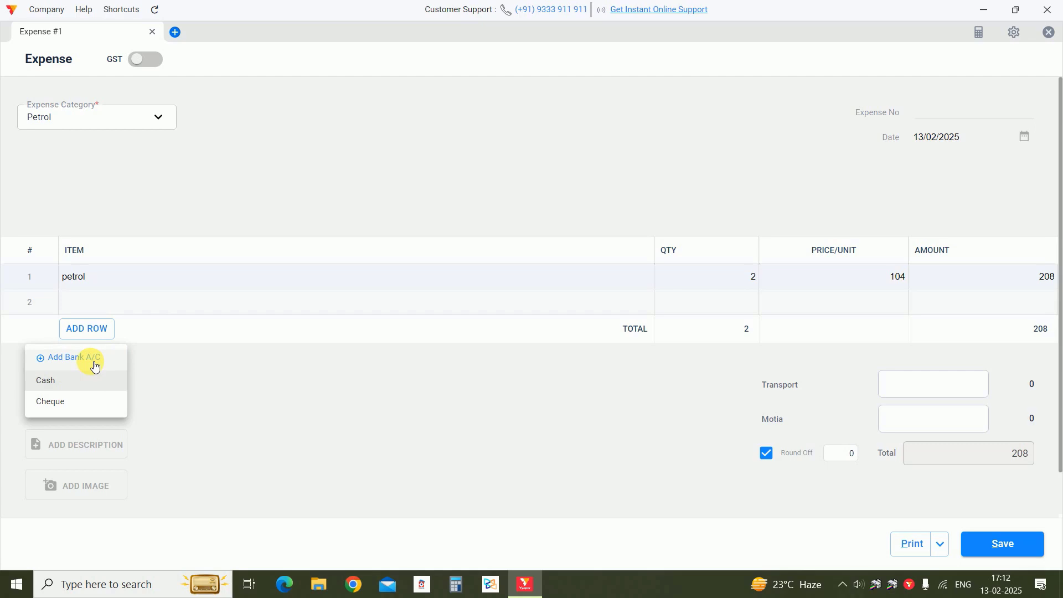
left_click(217, 389)
scroll(227, 391, "down", 1)
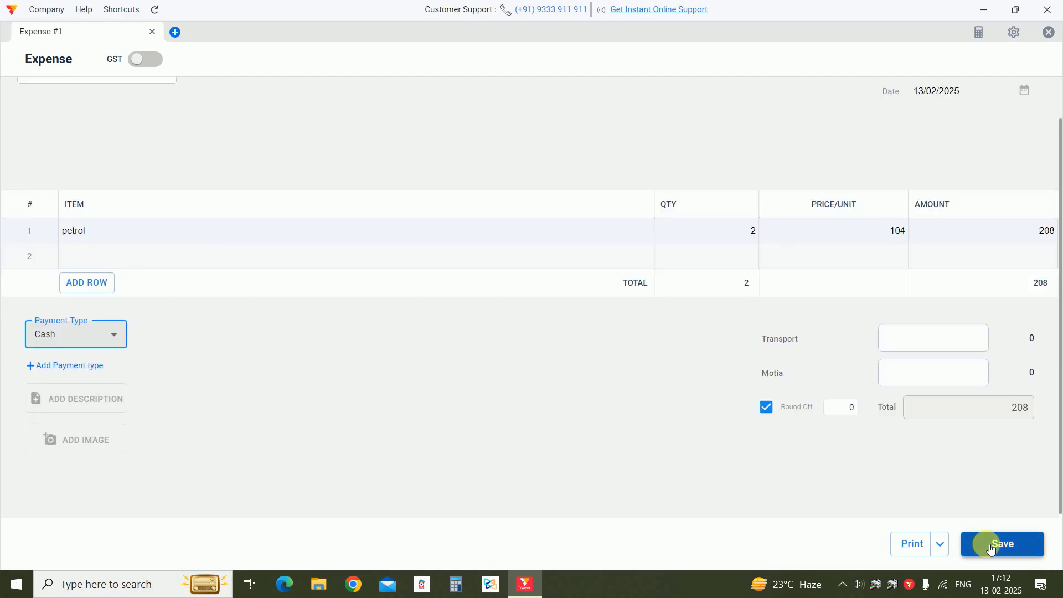
left_click(95, 334)
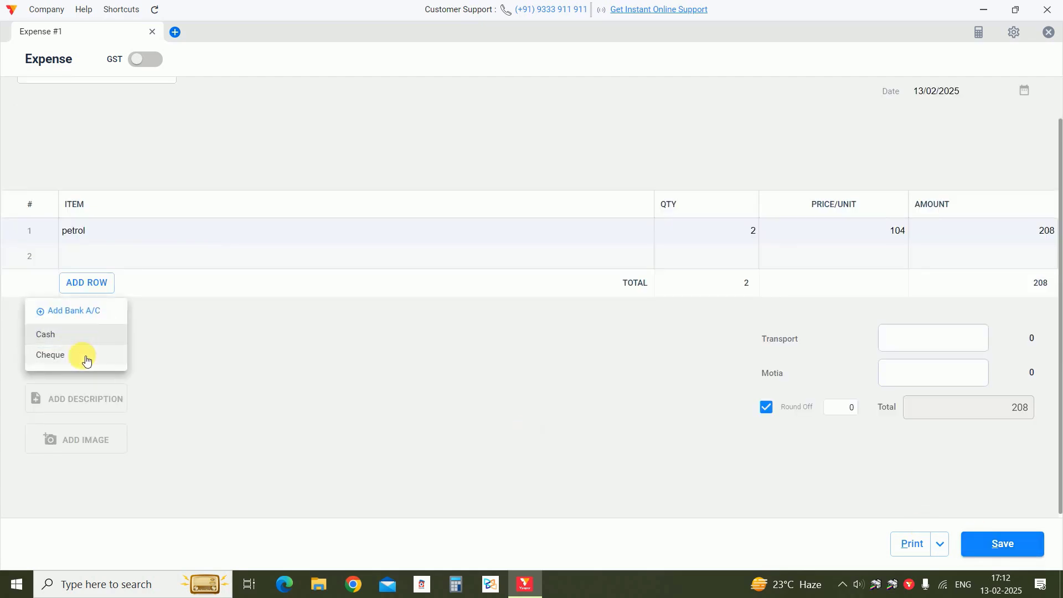
left_click(952, 488)
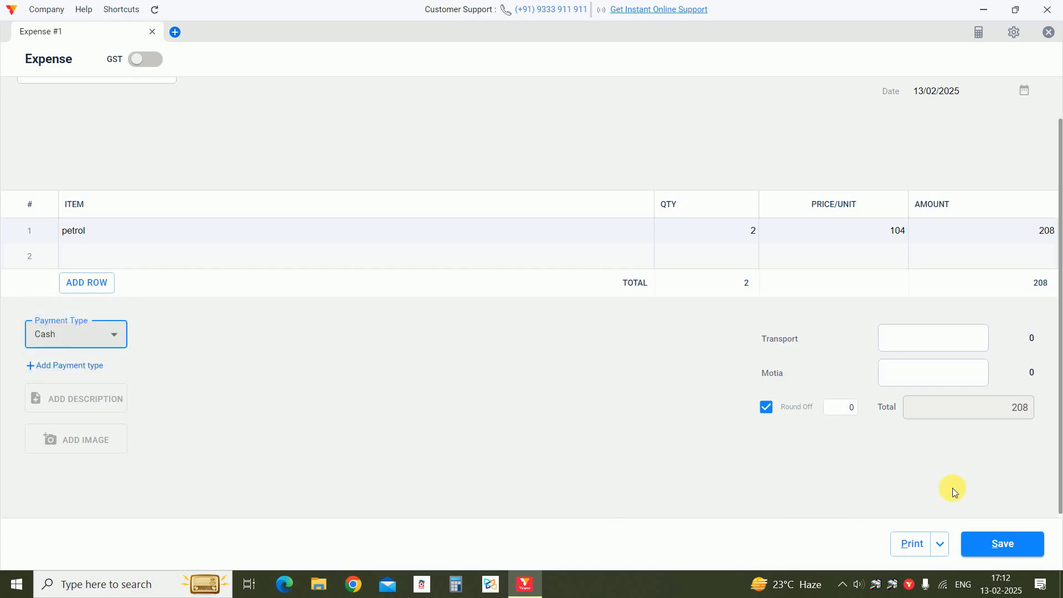
left_click(337, 435)
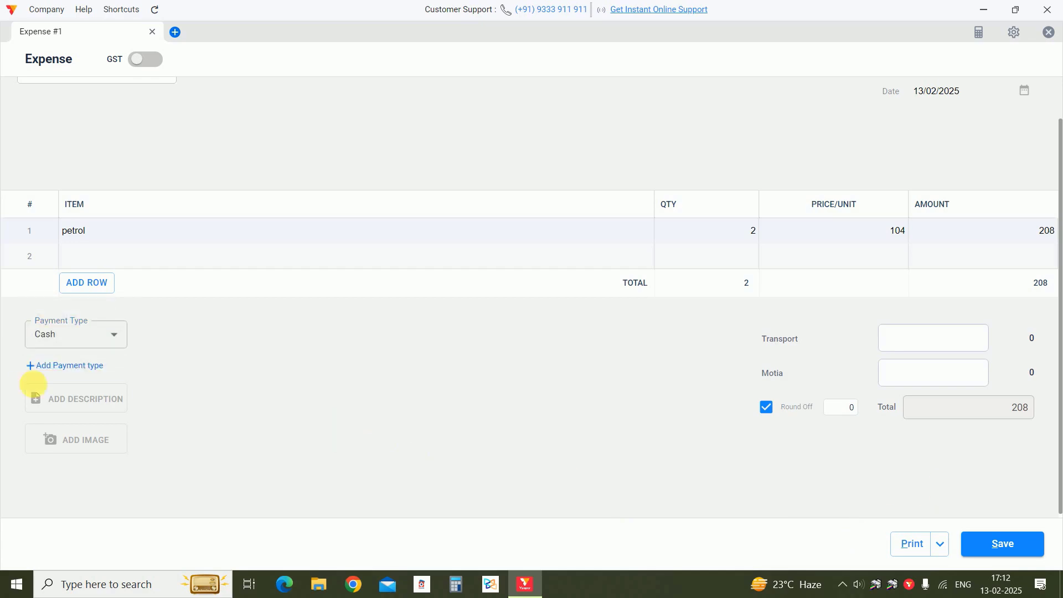
Step: Open the description field of the petrol expense, leave it empty and save the expense
left_click(55, 404)
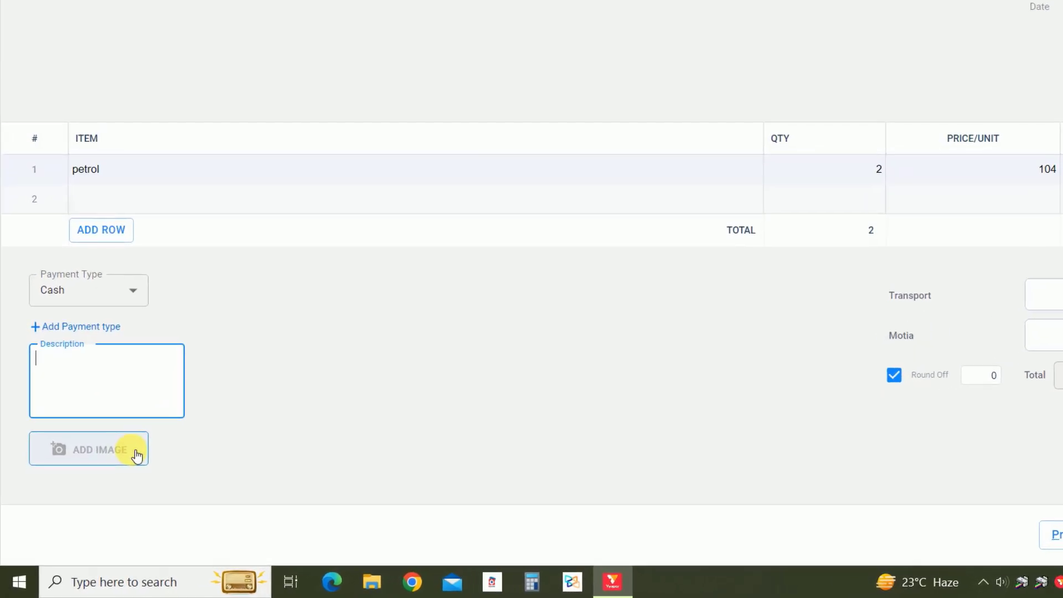
left_click(305, 407)
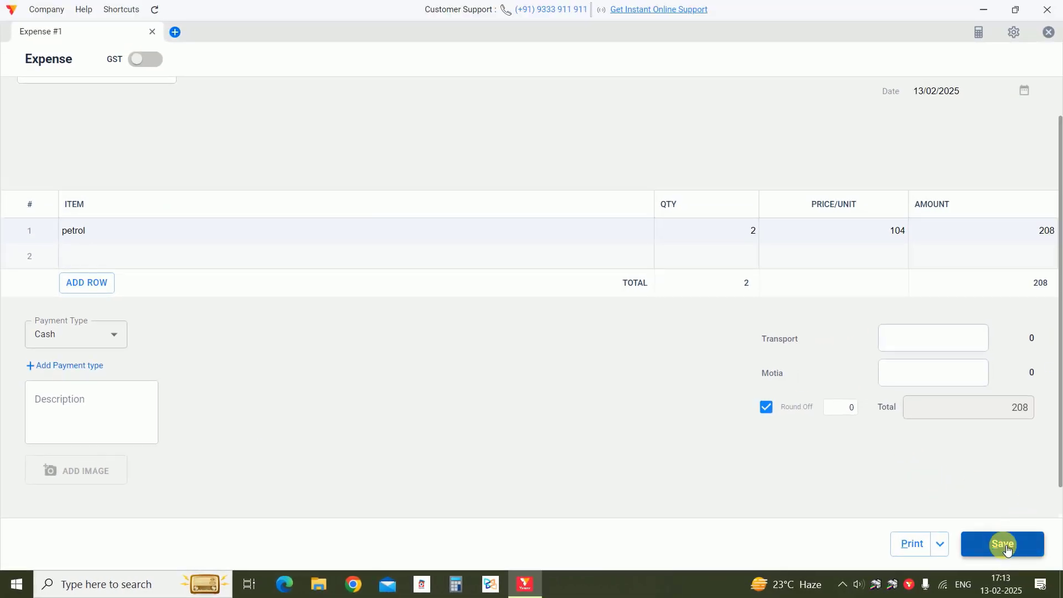
left_click(1007, 547)
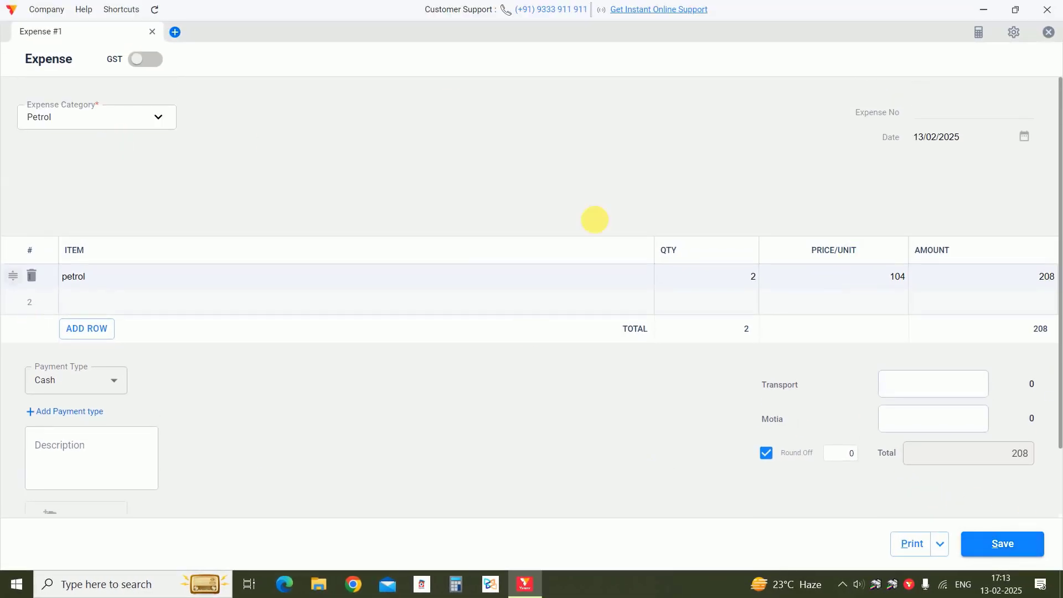
left_click(1004, 545)
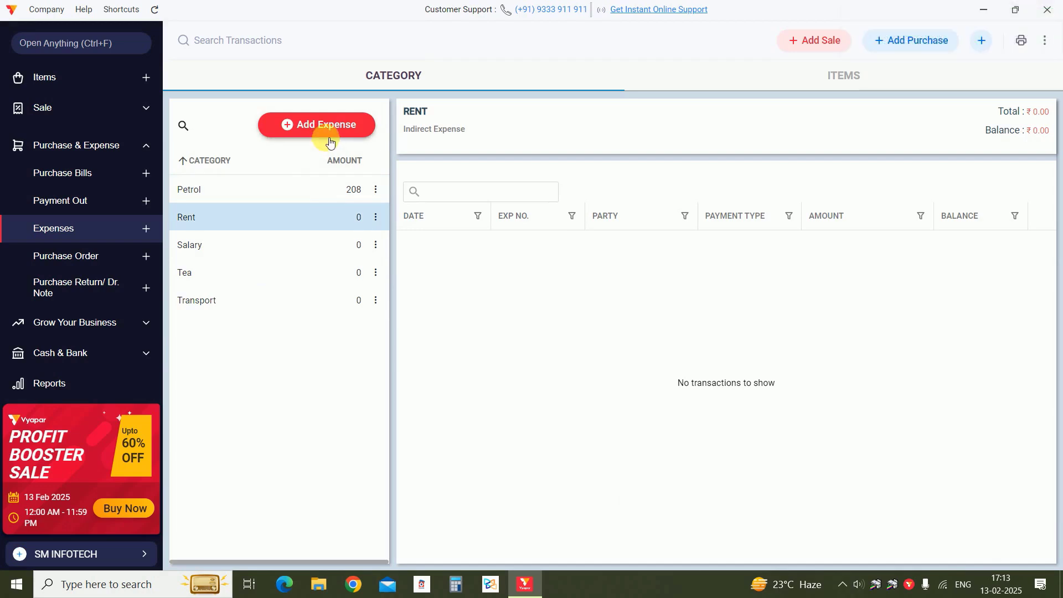
Step: Review the recorded transactions of the Petrol, Rent, Salary, Tea and Transport expense categories
left_click(209, 307)
left_click(237, 201)
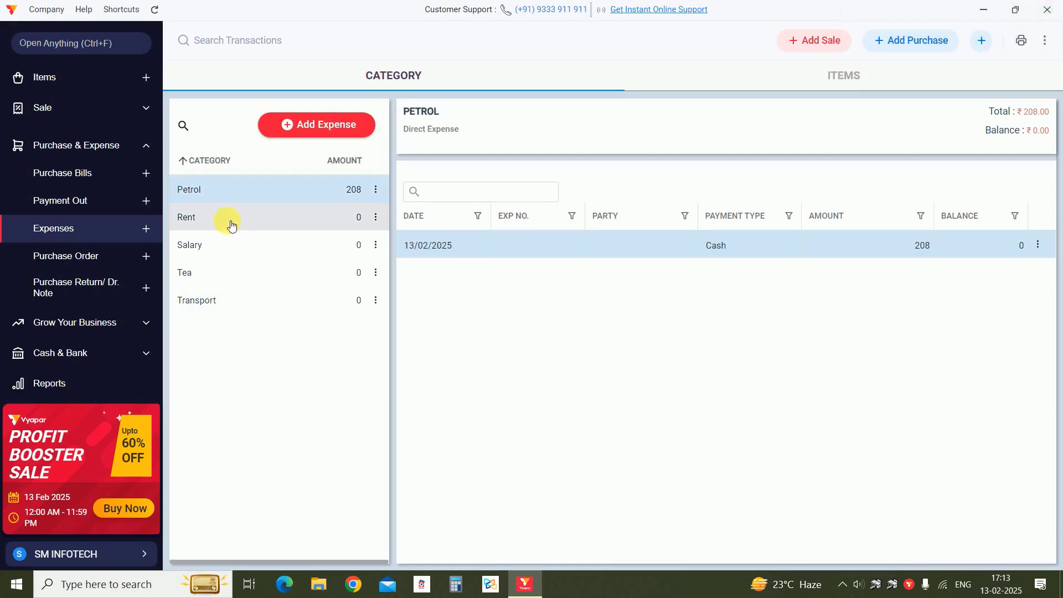
left_click(231, 224)
left_click(224, 243)
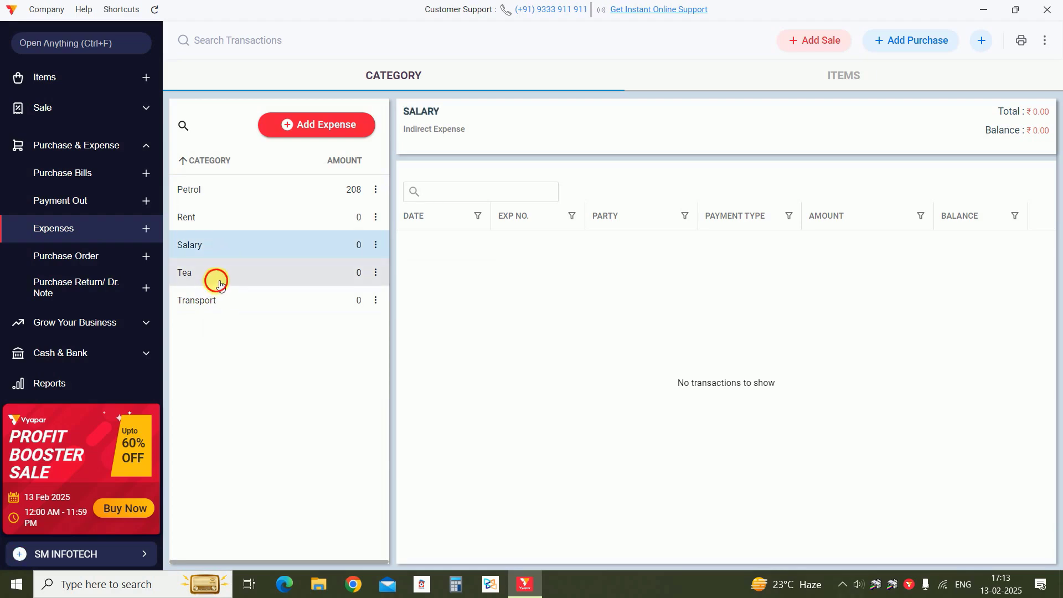
left_click(220, 284)
left_click(221, 301)
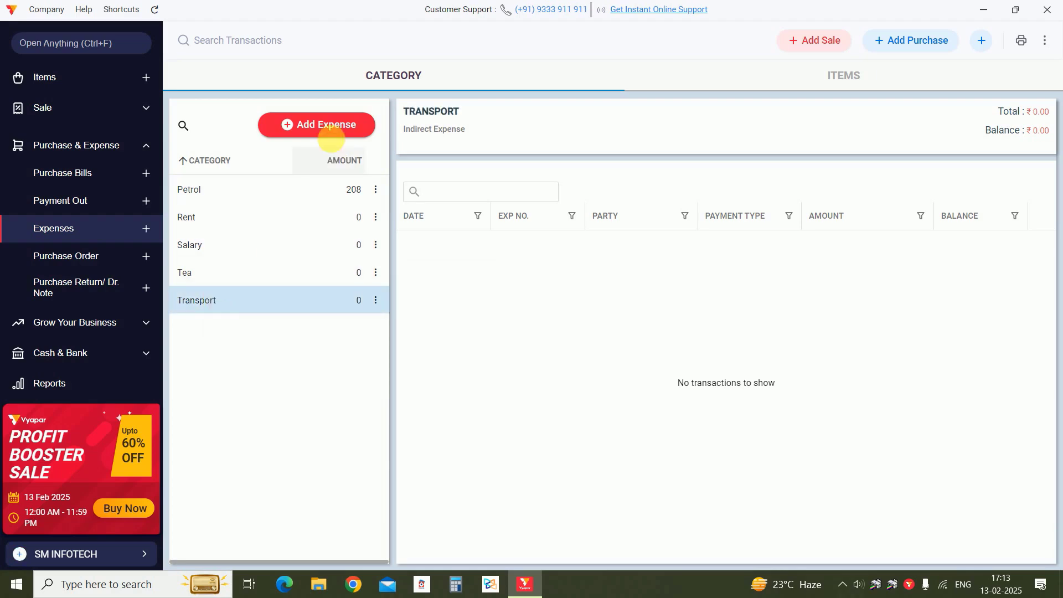
Step: Start a new expense entry and begin adding an expense category named Tiffin
left_click(323, 141)
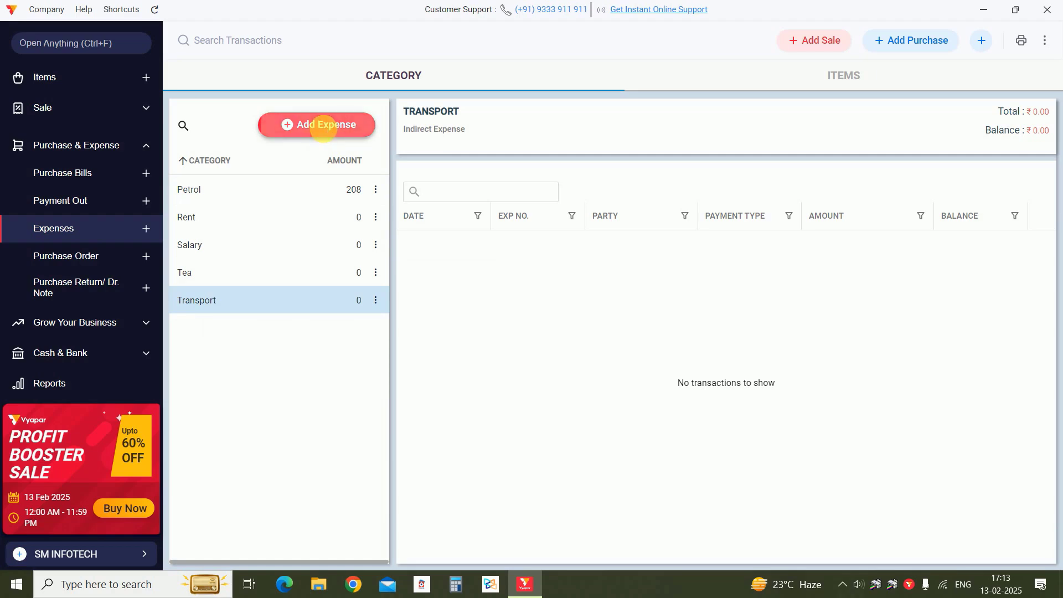
left_click(104, 123)
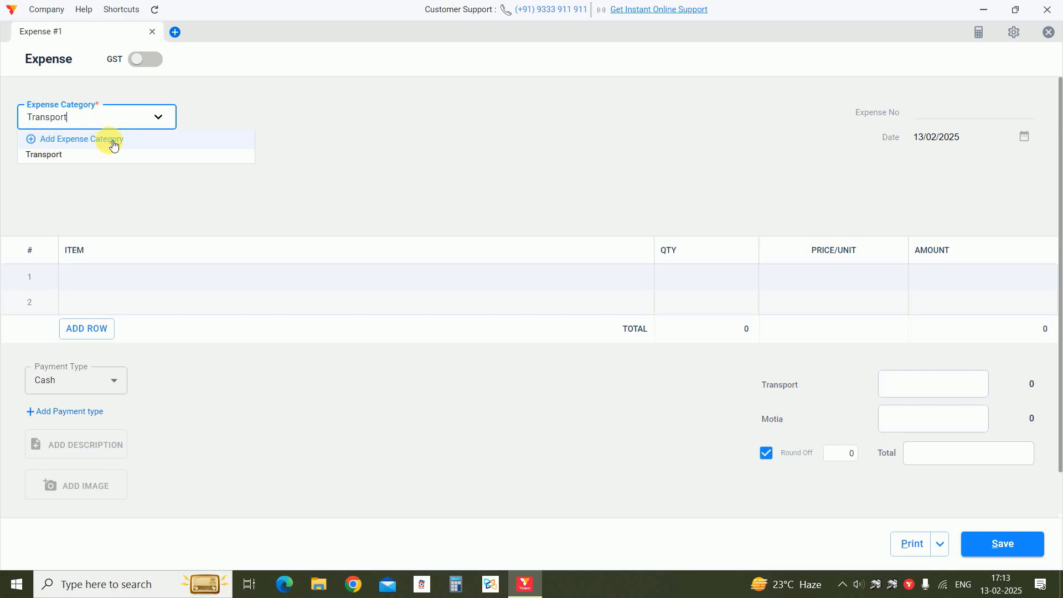
left_click(113, 145)
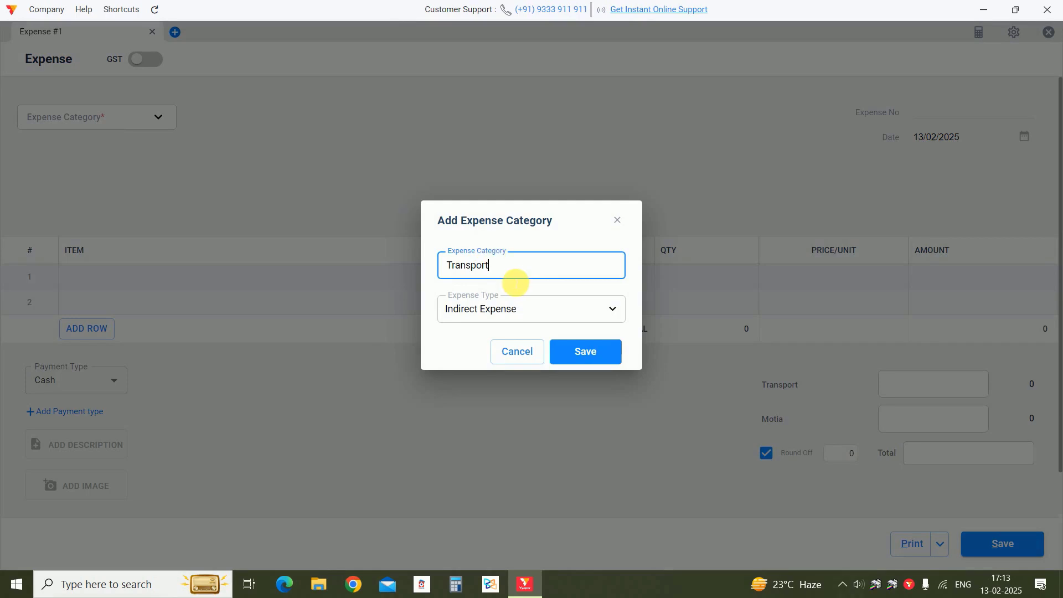
left_click(510, 275)
left_click_drag(510, 275, 413, 271)
key("BackSpace")
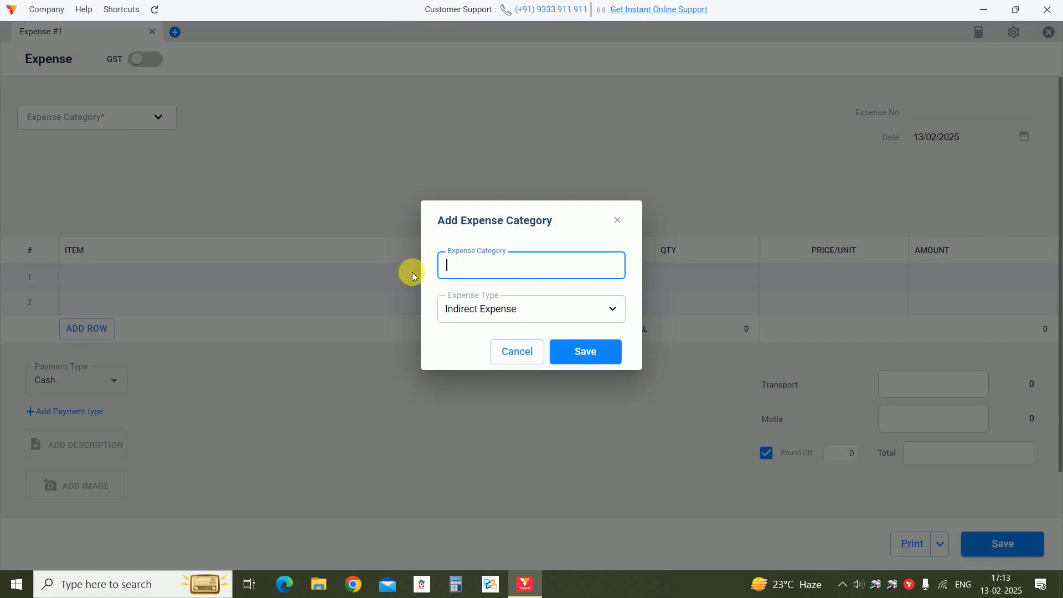
type("Tiffin")
Step: Choose Indirect Expense as the Tiffin category's expense type and save the category
left_click(485, 311)
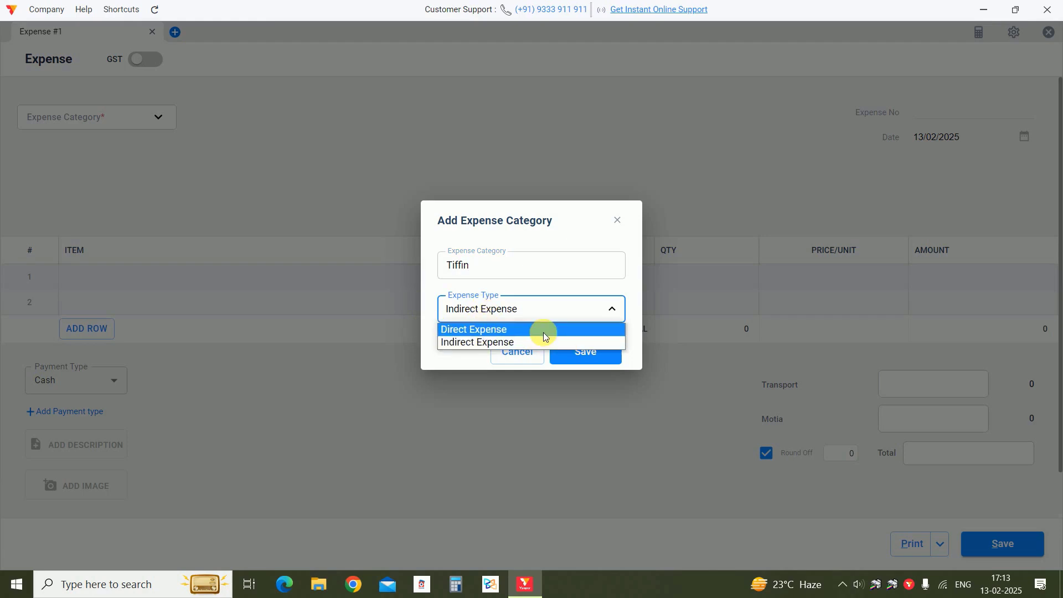
left_click(503, 342)
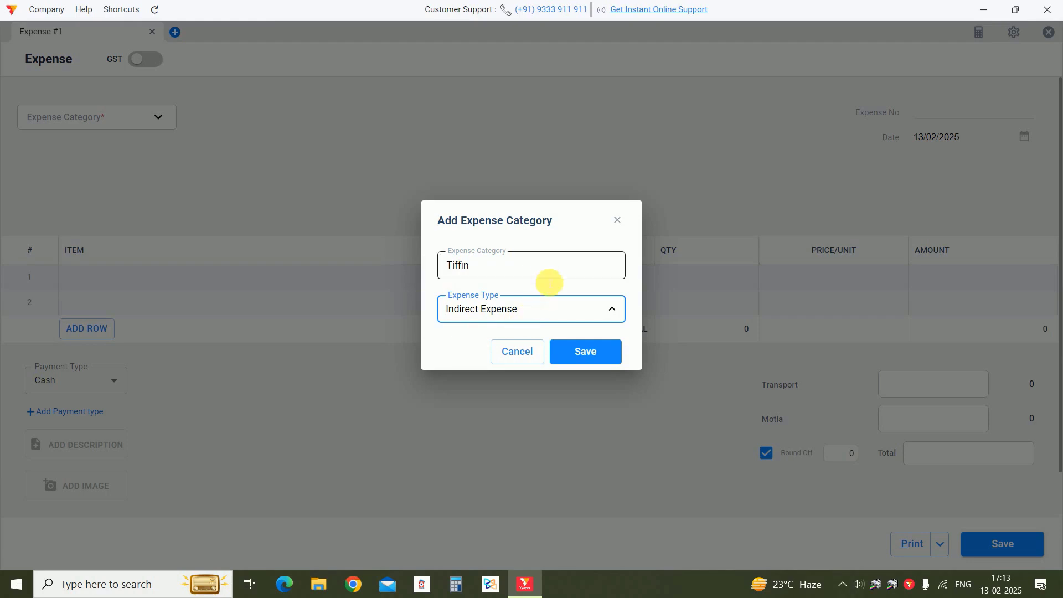
left_click(517, 268)
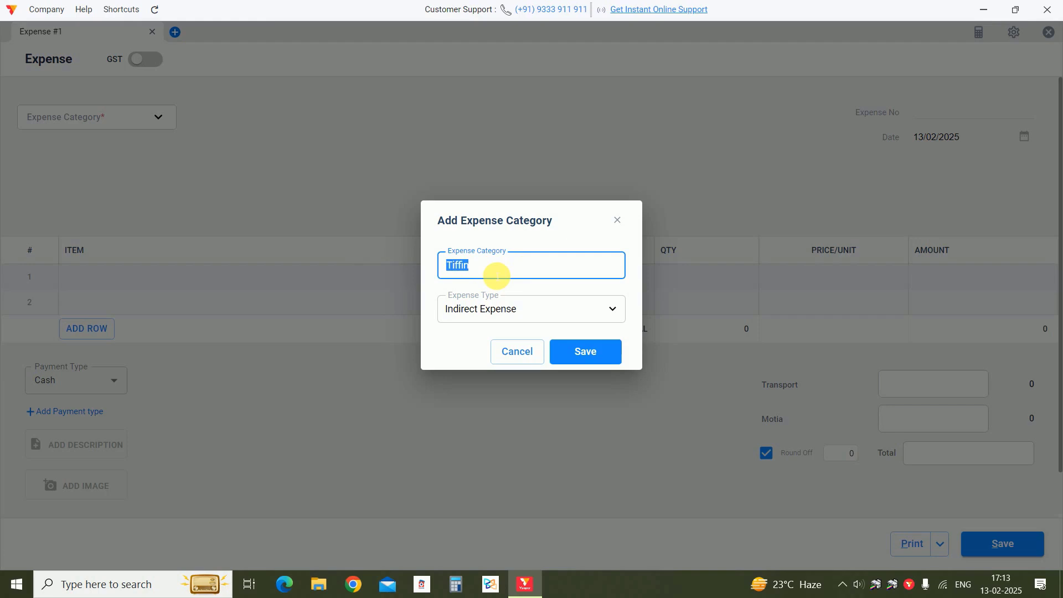
left_click(476, 309)
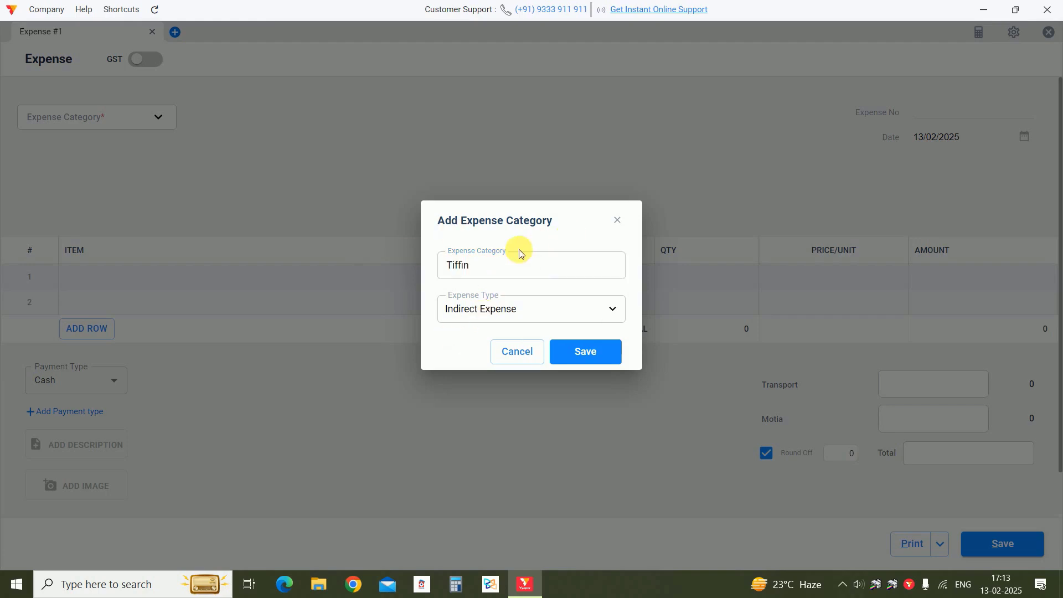
left_click(587, 353)
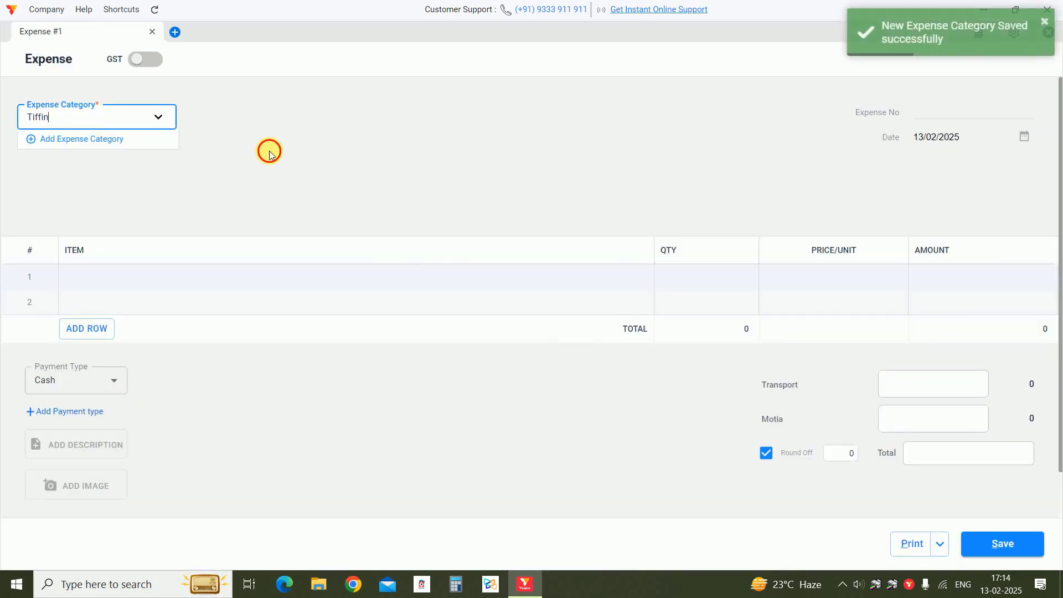
left_click(941, 113)
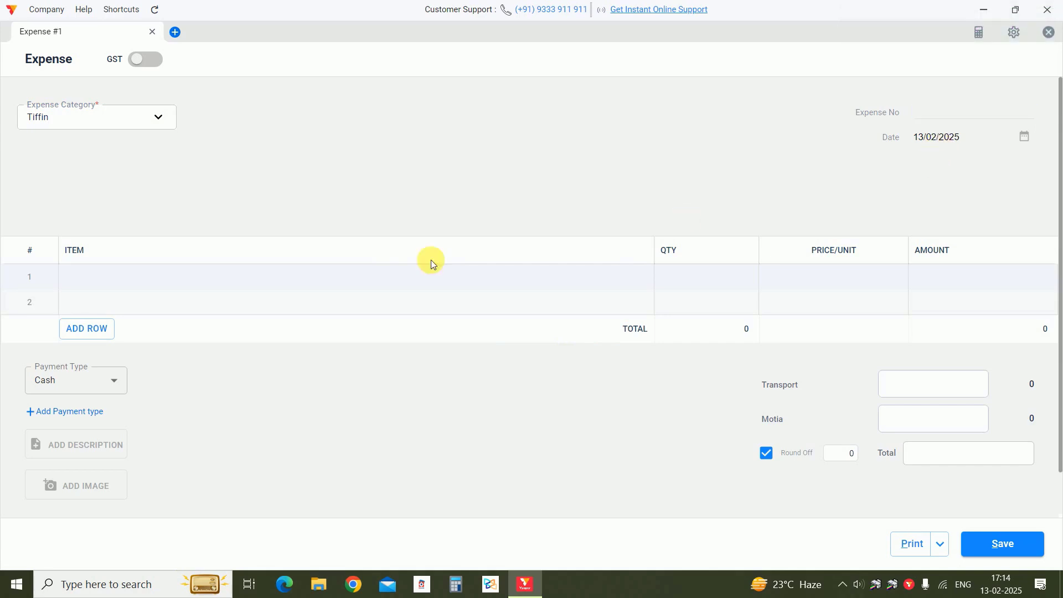
Step: Start creating a new expense item from the first row of the Tiffin expense and name it Brade
left_click(366, 280)
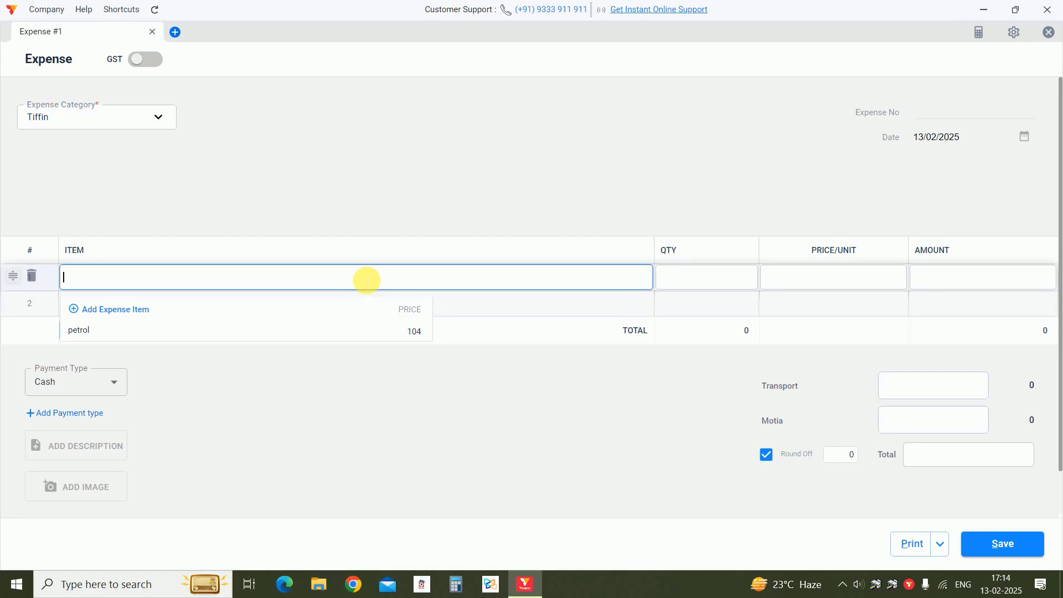
type("brade")
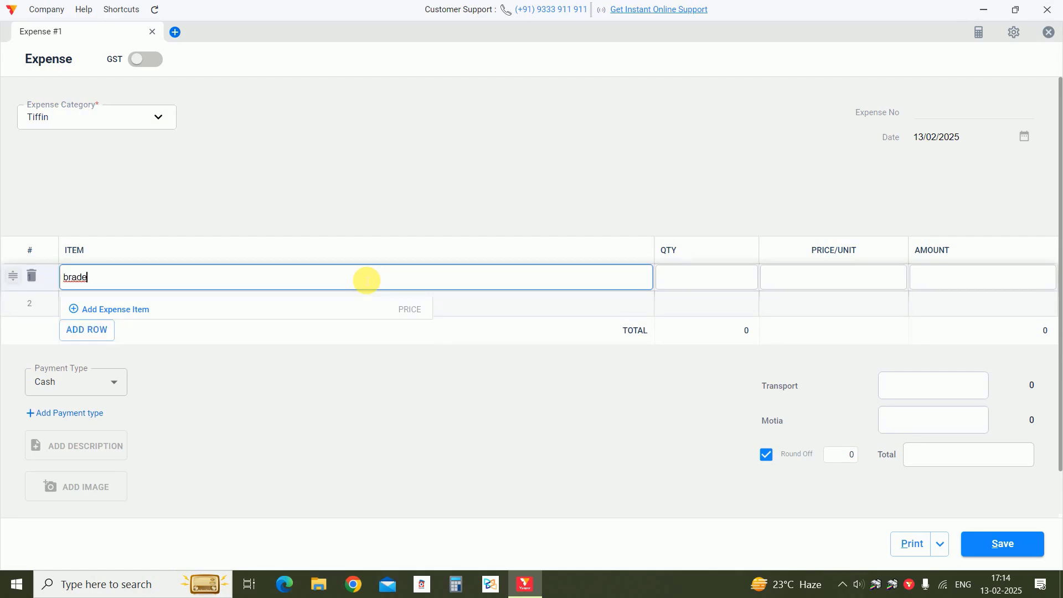
left_click(109, 310)
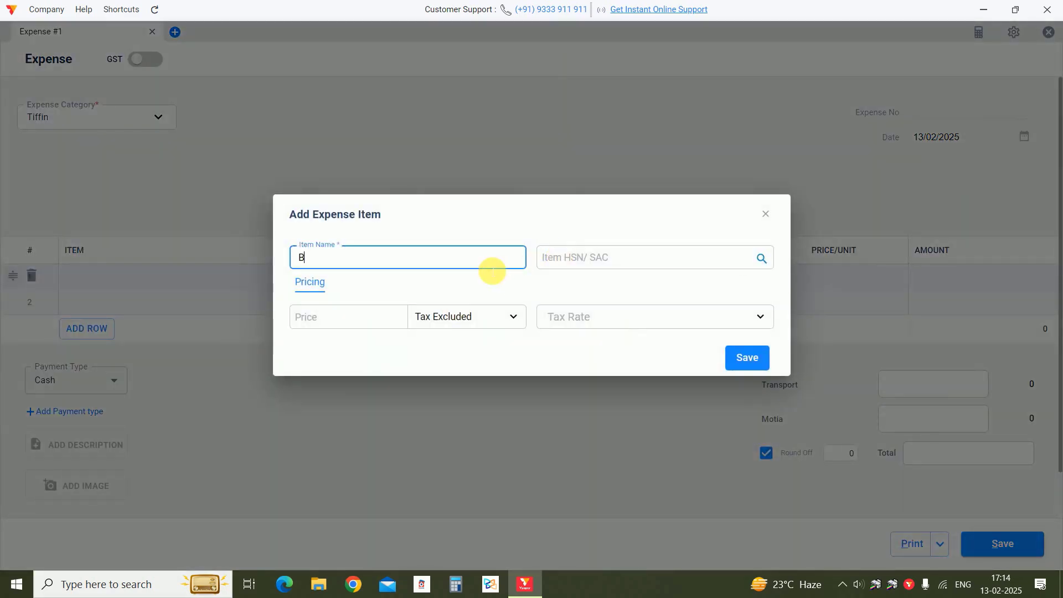
left_click(637, 264)
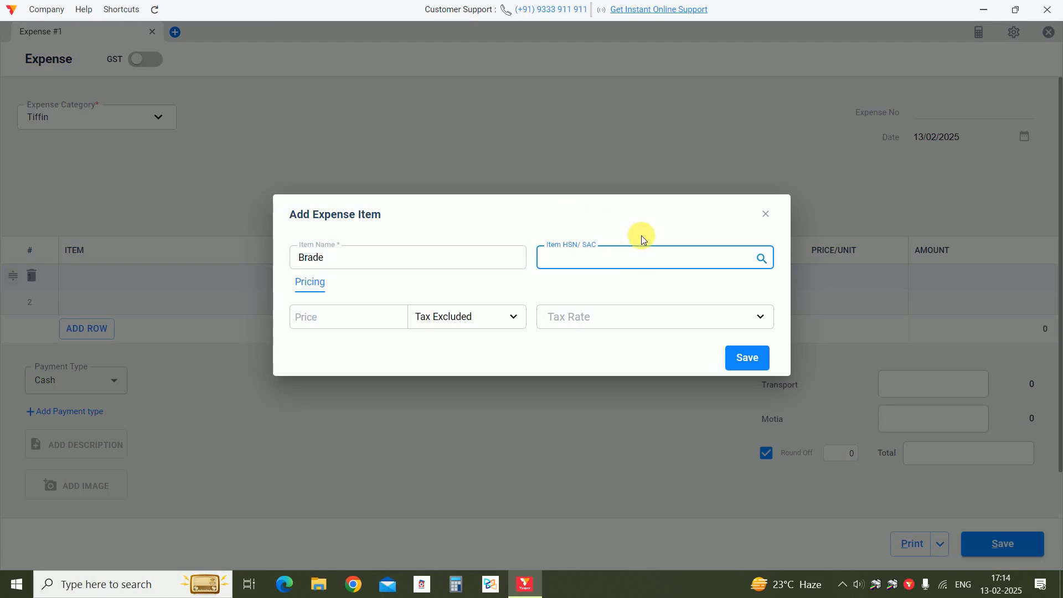
Step: Set the Brade item's price to 5 and check the available tax rates without choosing one
left_click(366, 329)
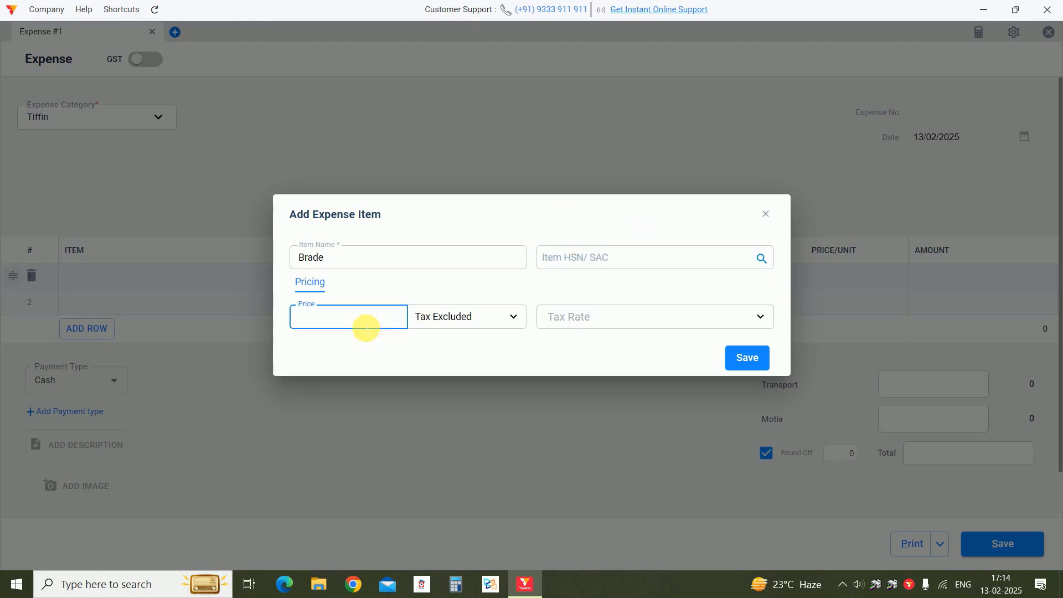
type("5")
left_click(589, 311)
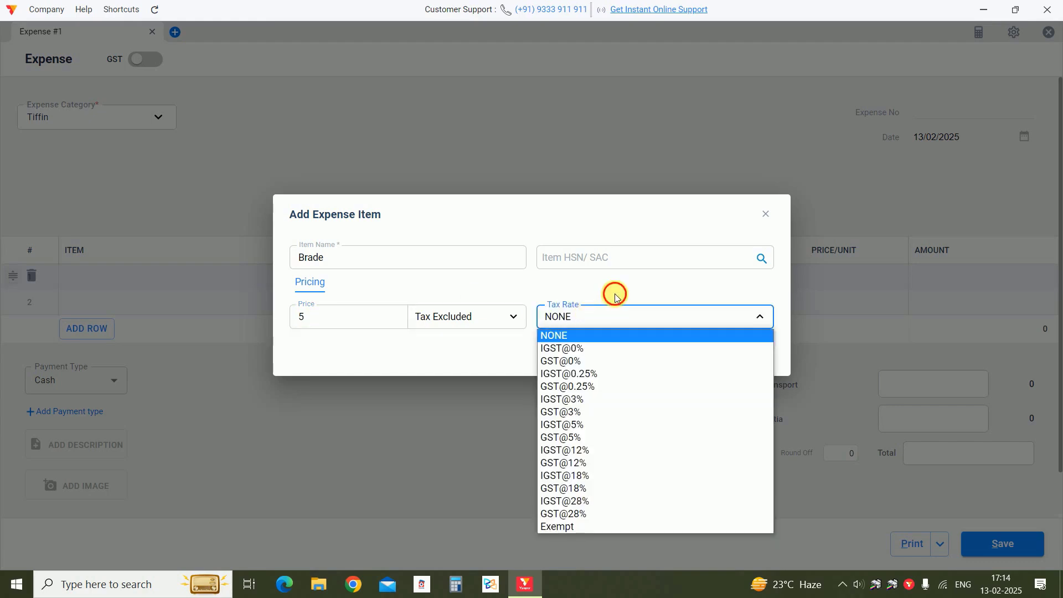
left_click(616, 298)
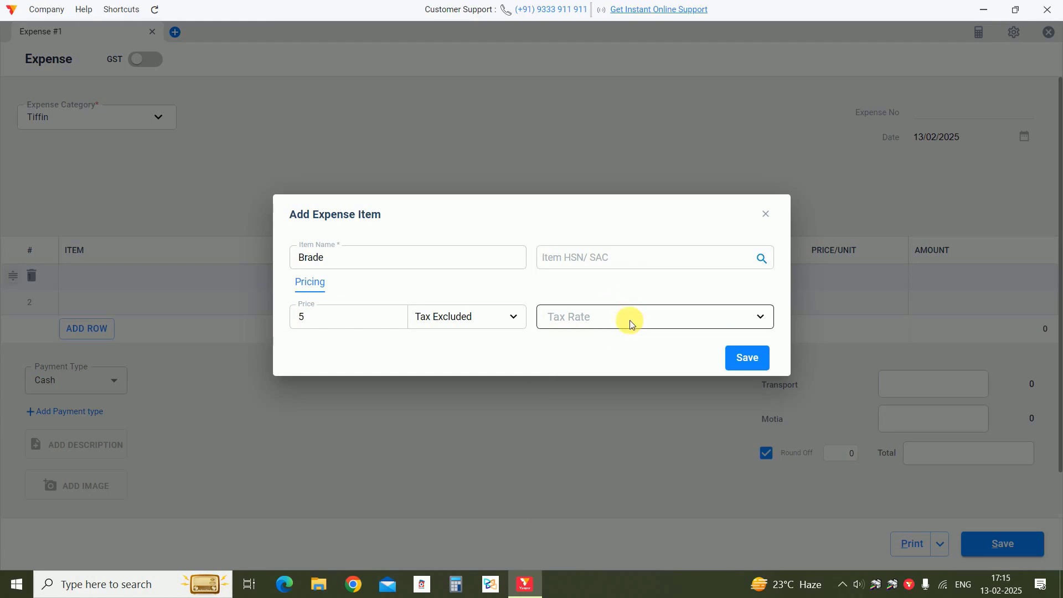
Step: Save the new Brade item into the Tiffin expense and set its quantity to 3
left_click(750, 357)
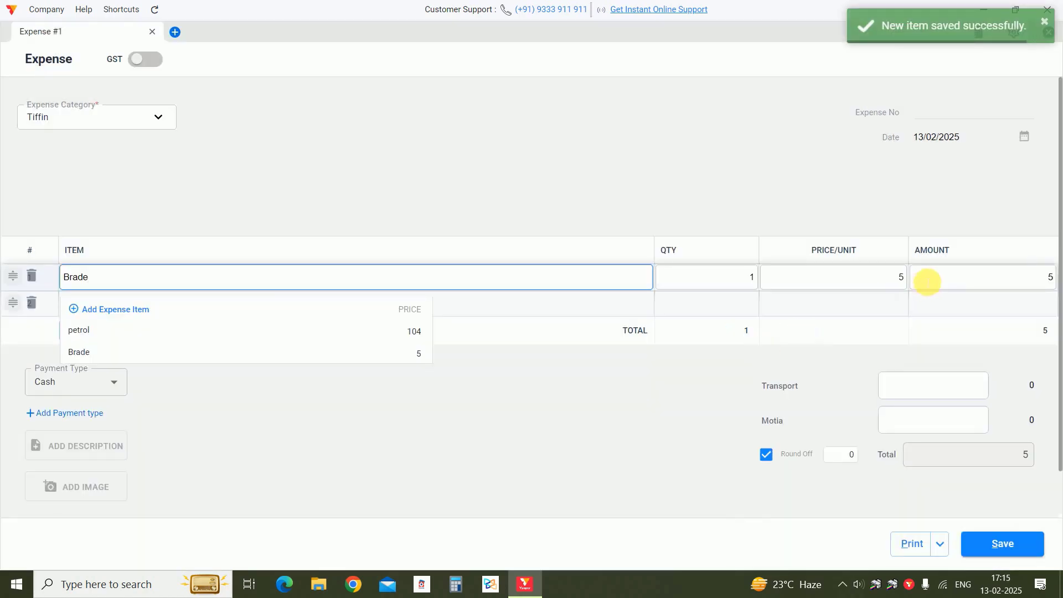
key("Tab")
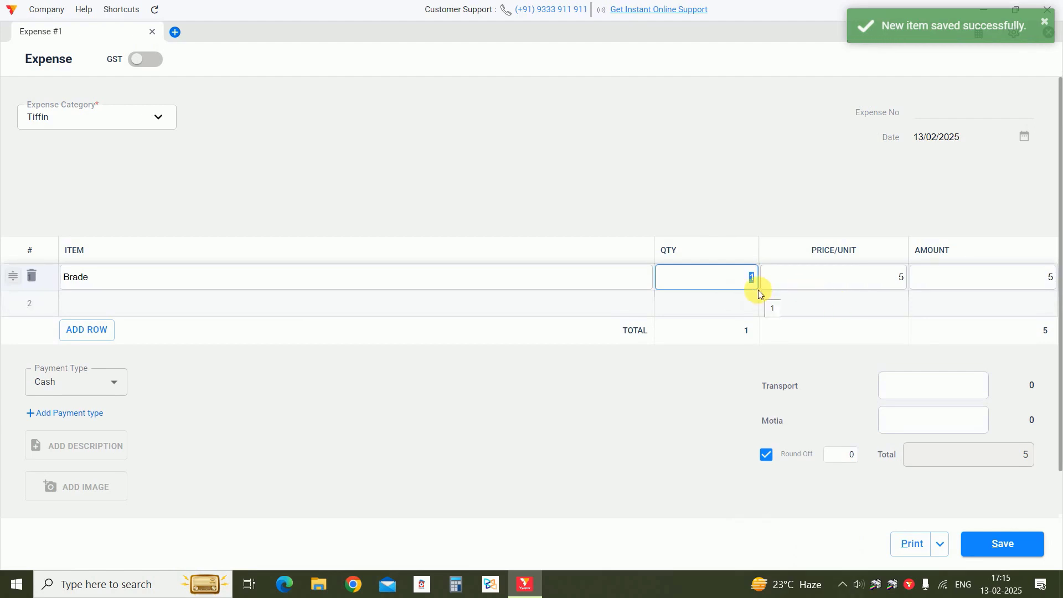
type("3")
Step: Check the available payment types and the bank account form, closing it without adding an account
left_click(110, 383)
left_click(93, 387)
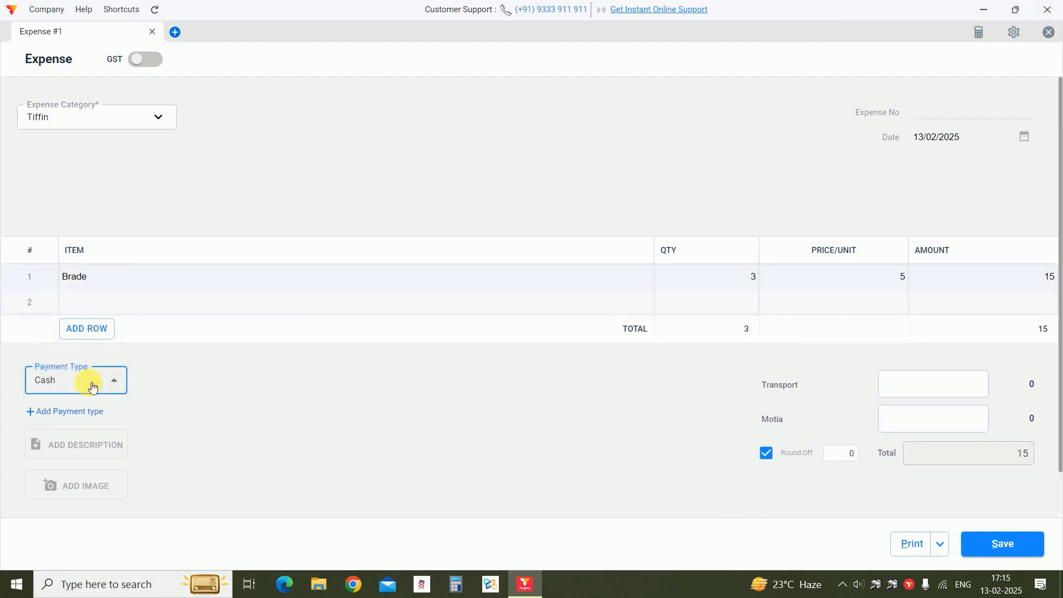
left_click(92, 387)
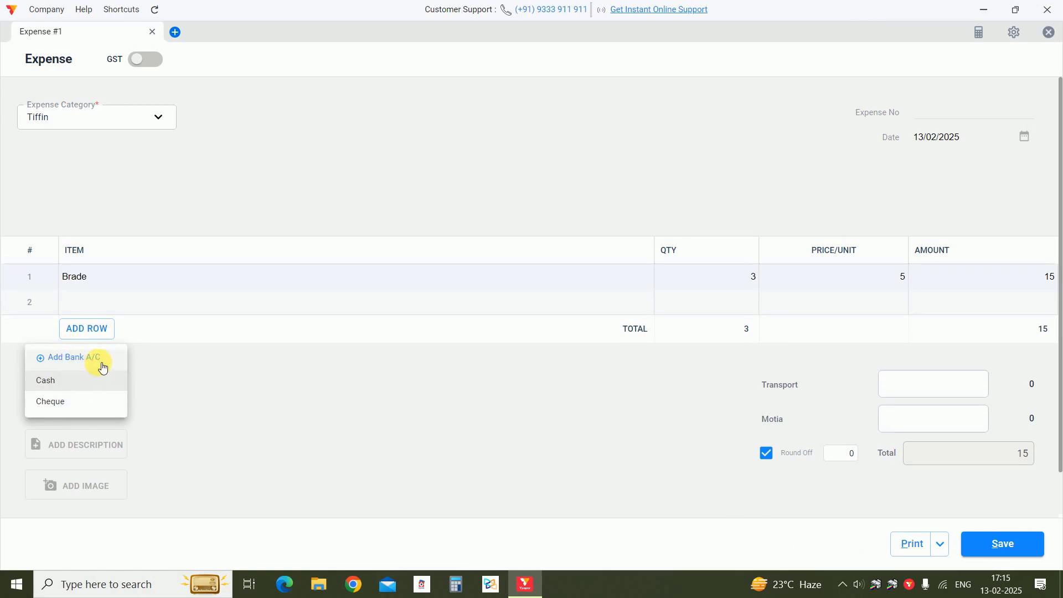
left_click(97, 367)
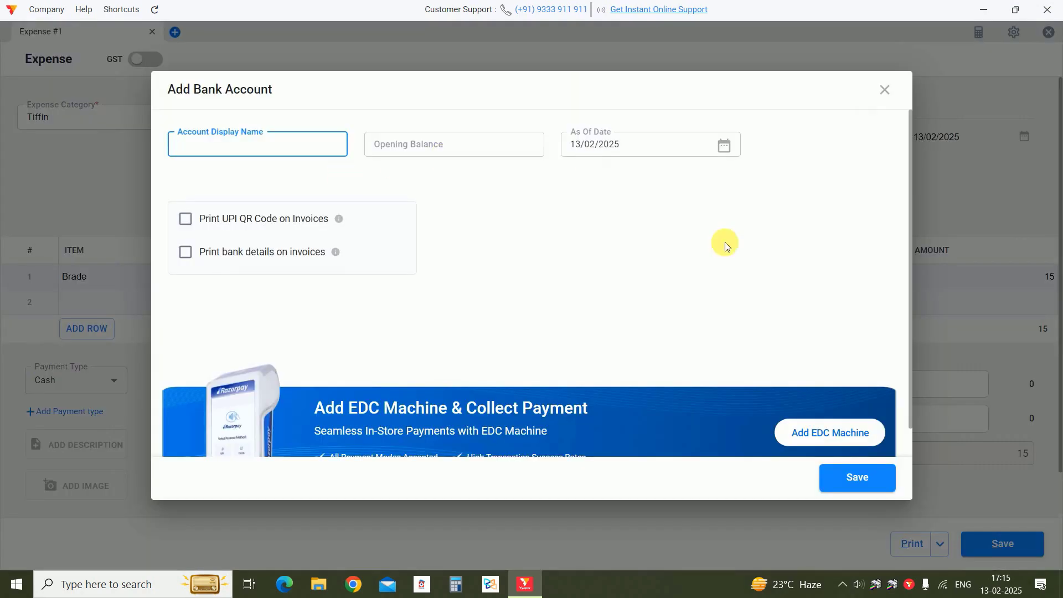
left_click(889, 95)
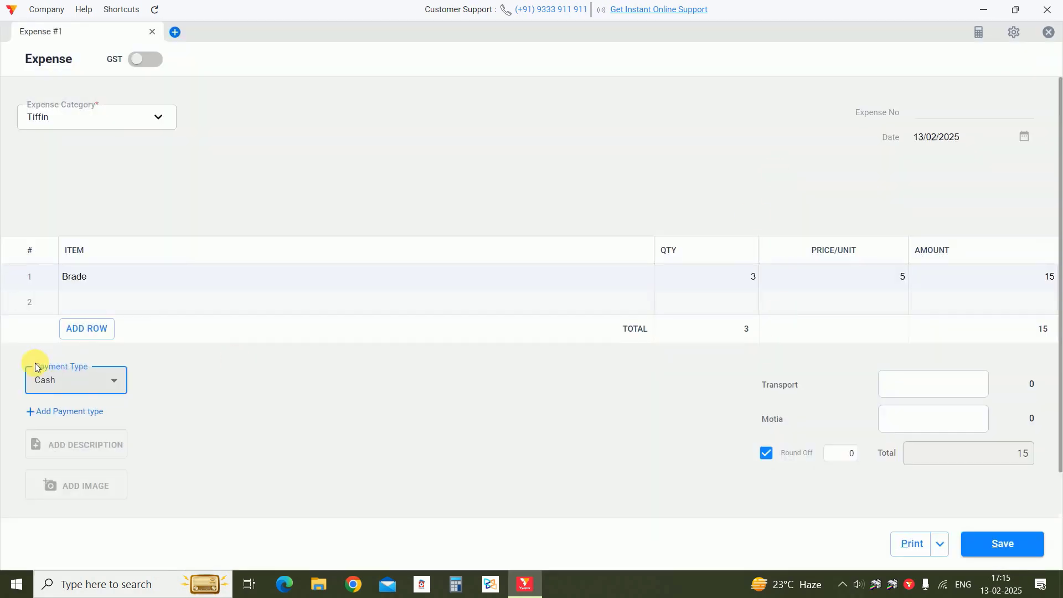
Step: Save the Tiffin expense and view the recorded transactions of the Petrol and Tiffin categories
scroll(751, 464, "down", 2)
left_click(1002, 544)
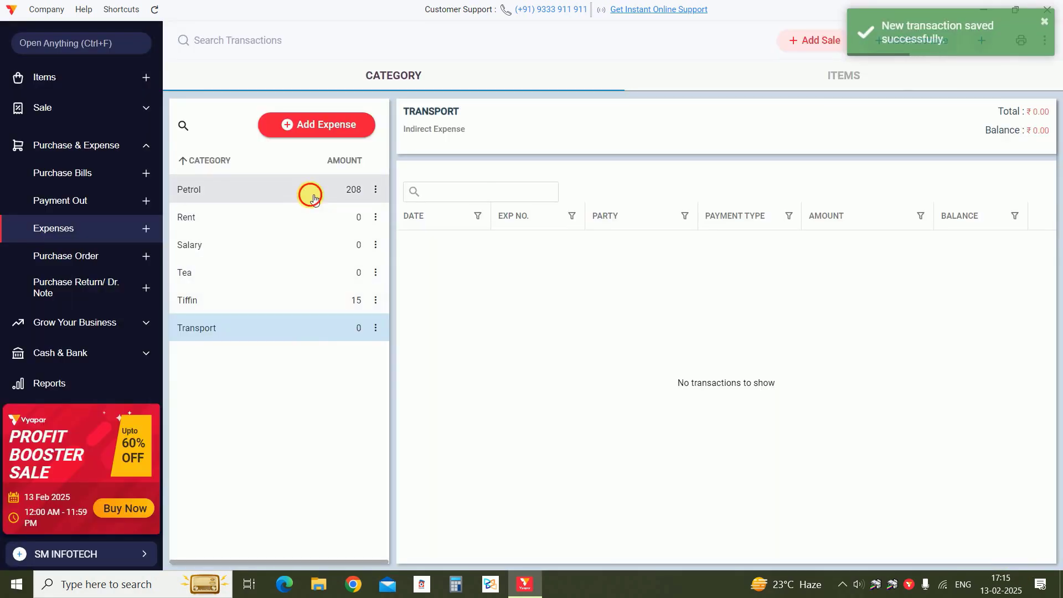
left_click(314, 197)
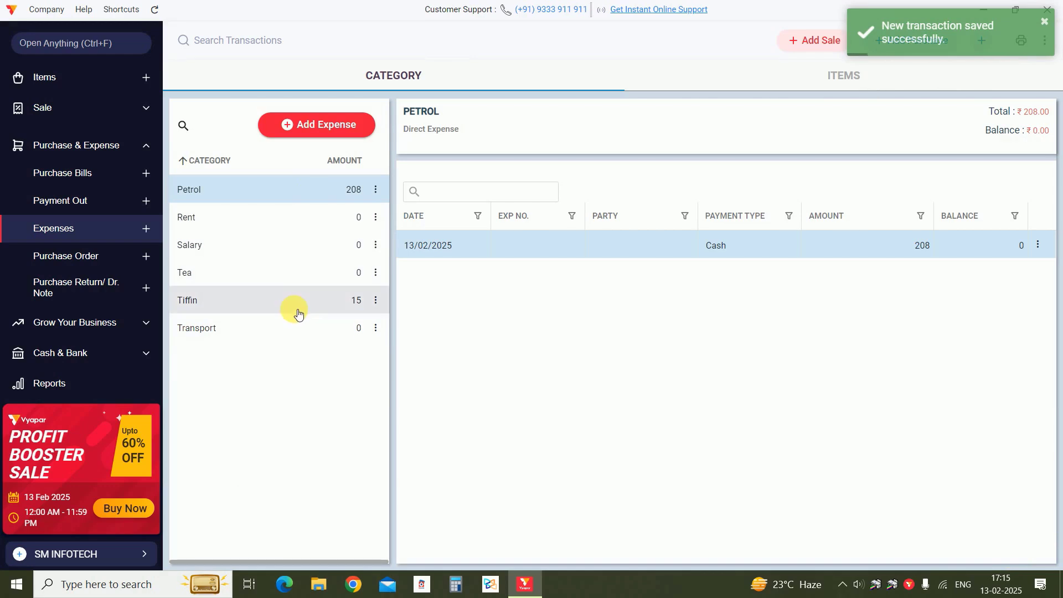
left_click(296, 312)
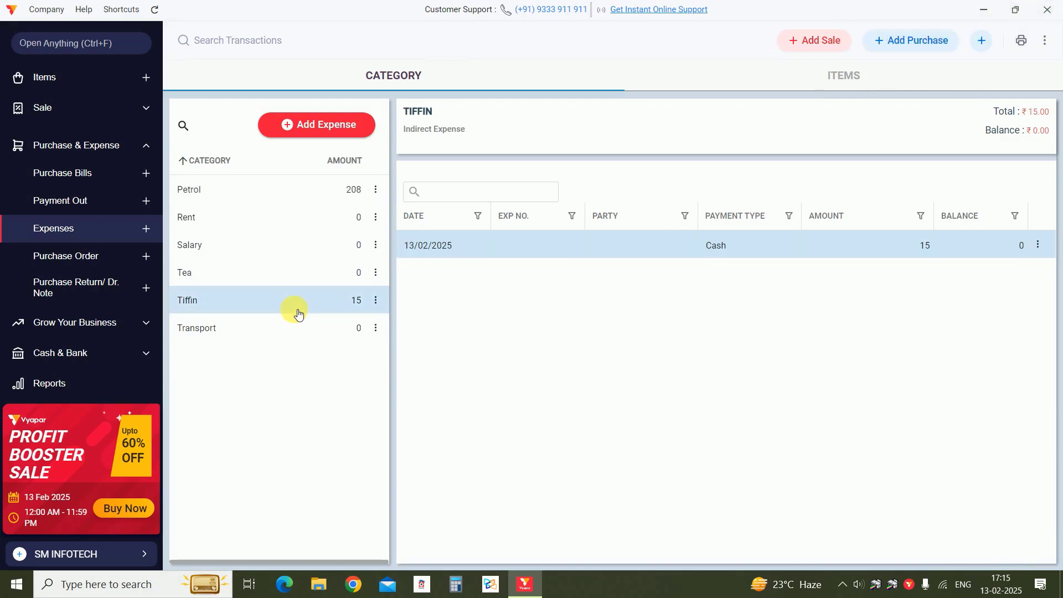
left_click(327, 191)
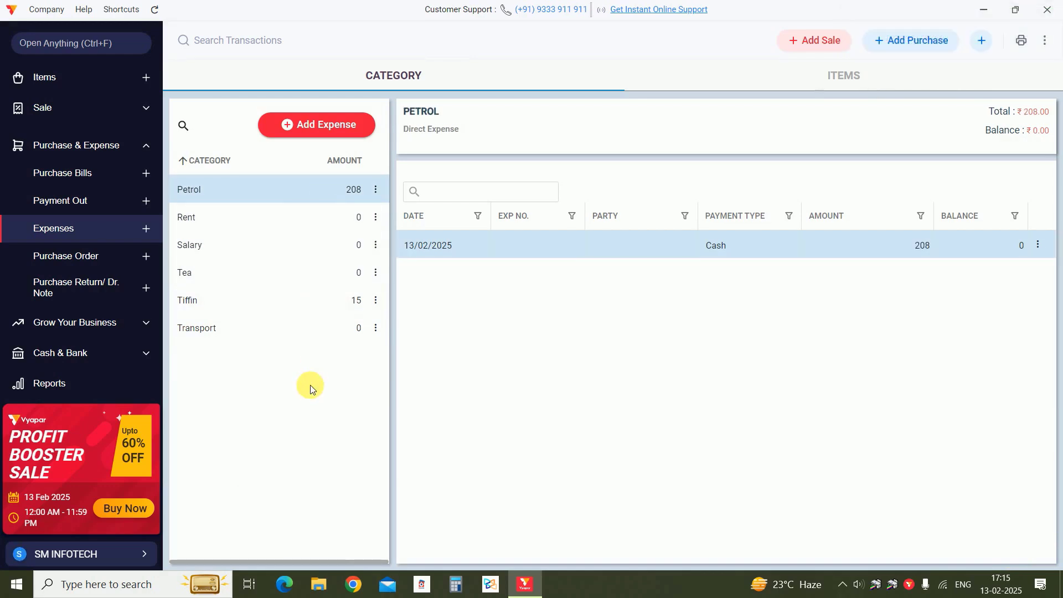
Step: Open the Expense report and check its period options without changing the period
scroll(61, 283, "down", 3)
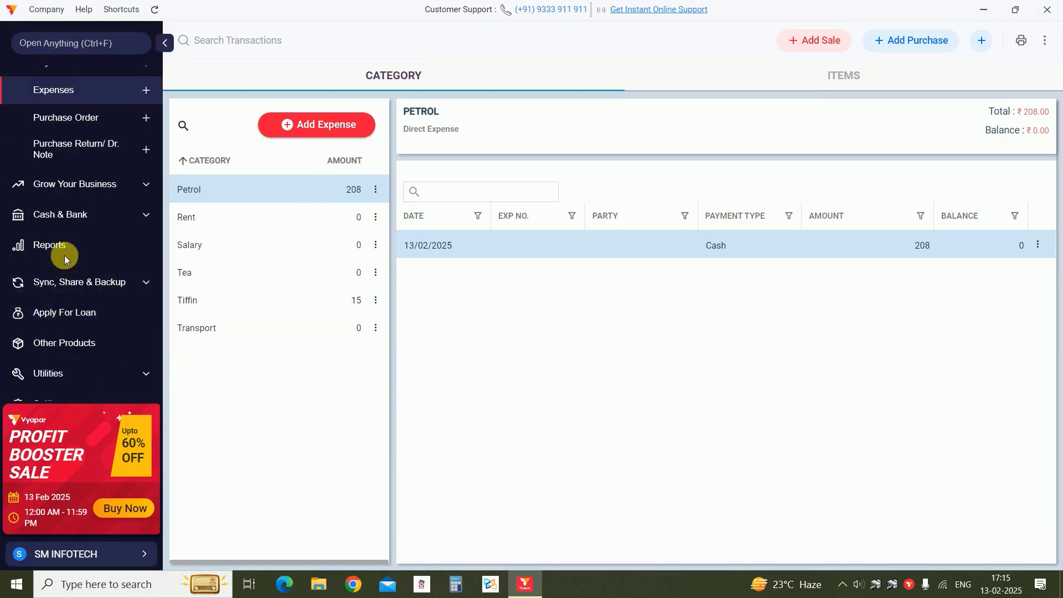
left_click(75, 251)
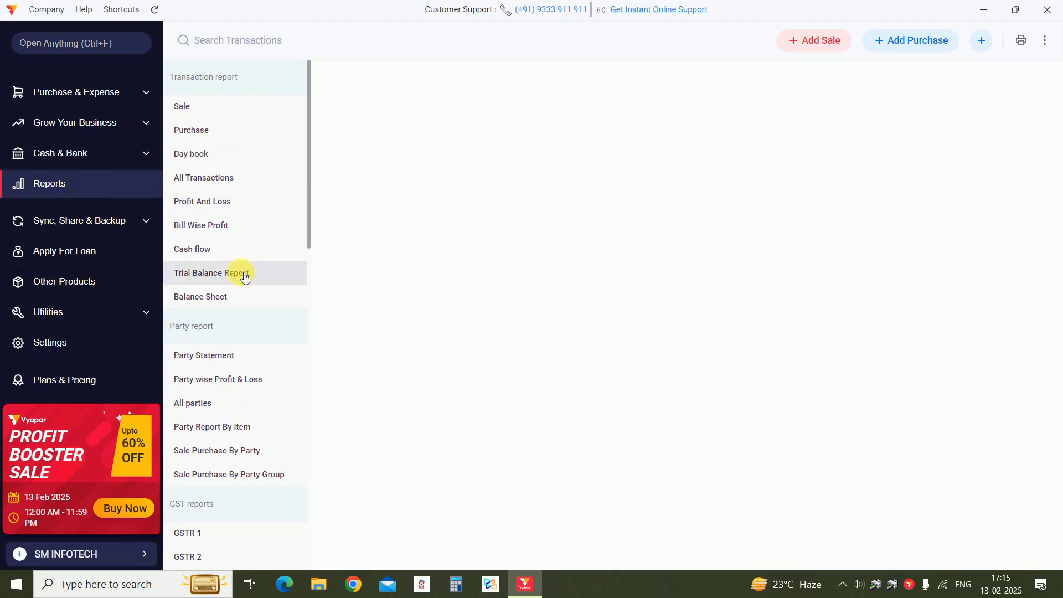
scroll(240, 276, "down", 8)
scroll(213, 382, "down", 6)
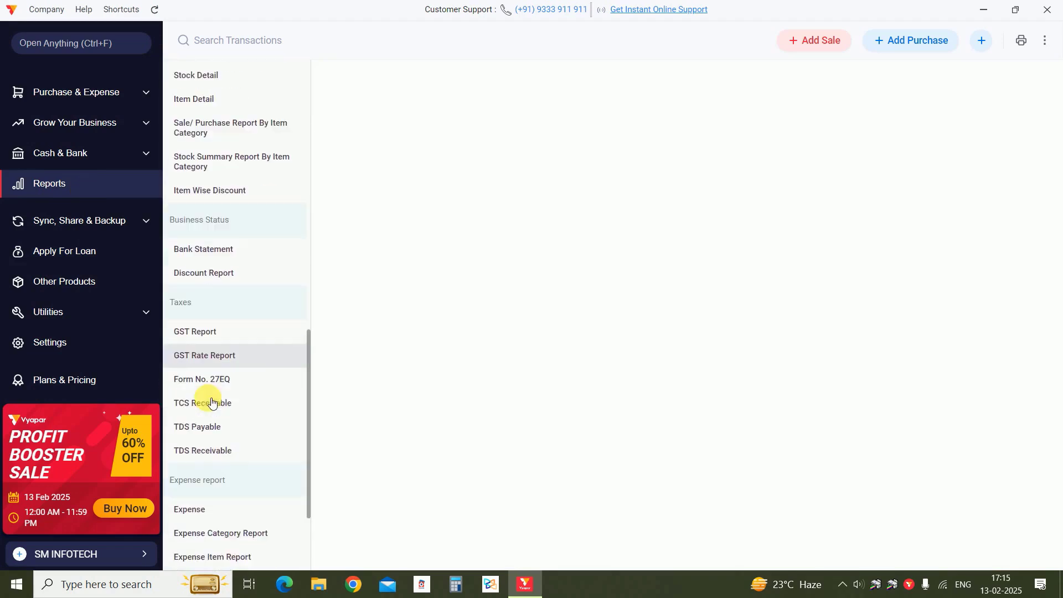
left_click(208, 419)
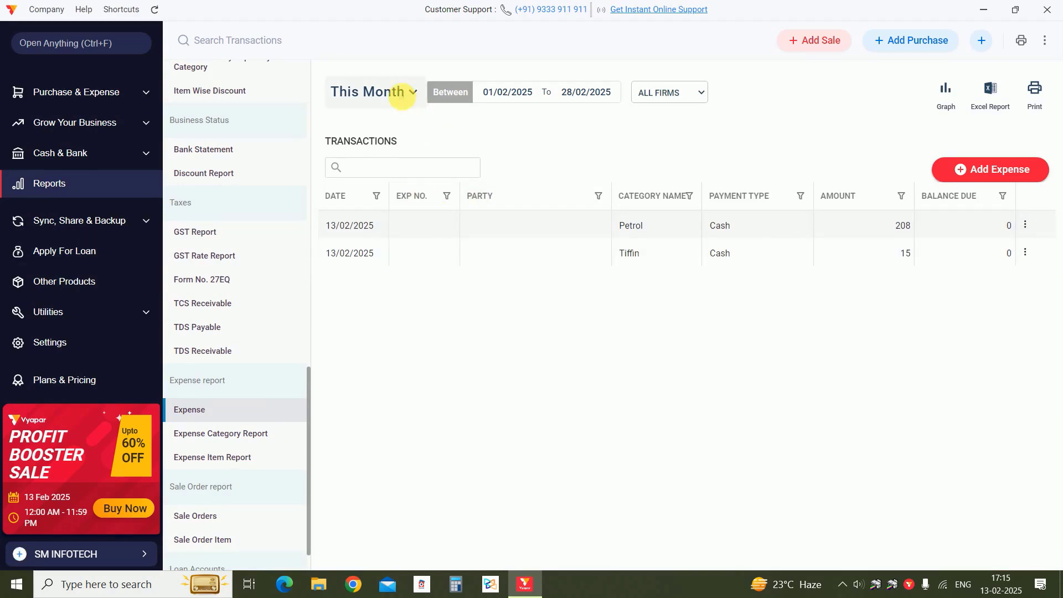
left_click(404, 91)
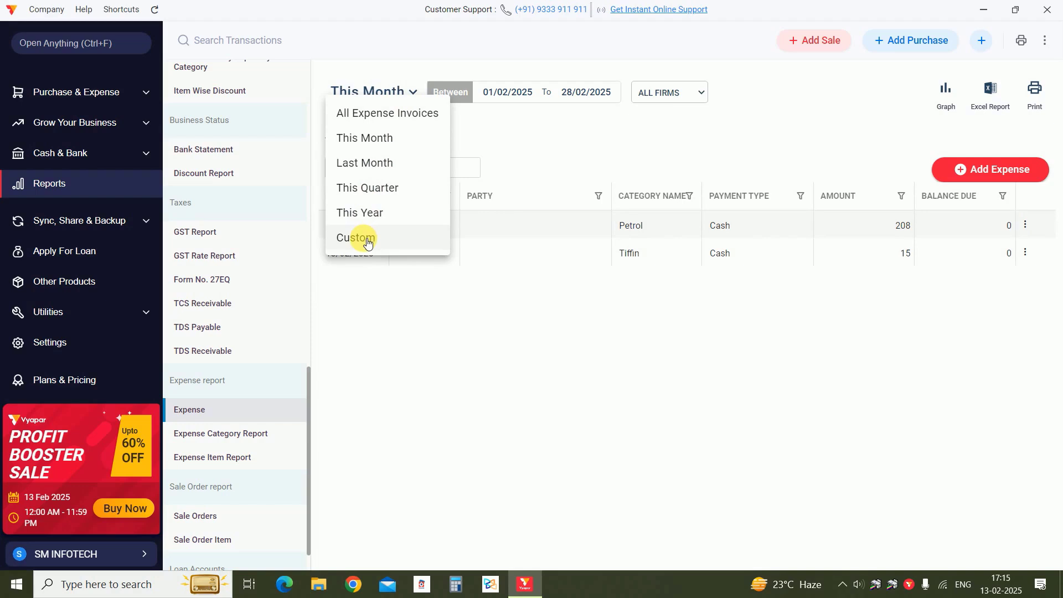
left_click(404, 311)
Step: Review the Expense Category Report and the Expense Item Report, and return to the Expense report
left_click(213, 439)
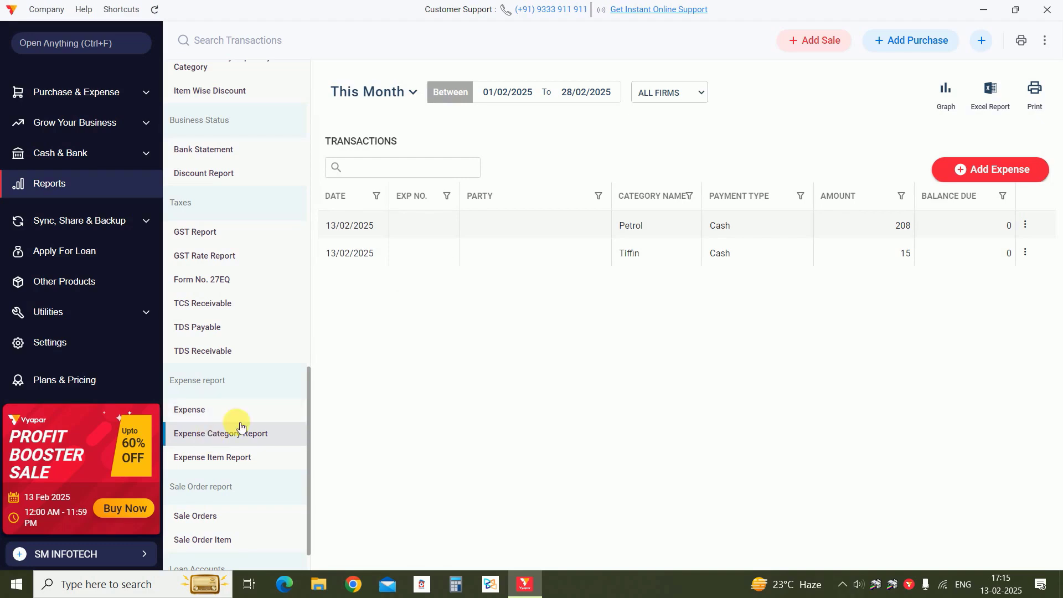
left_click(455, 201)
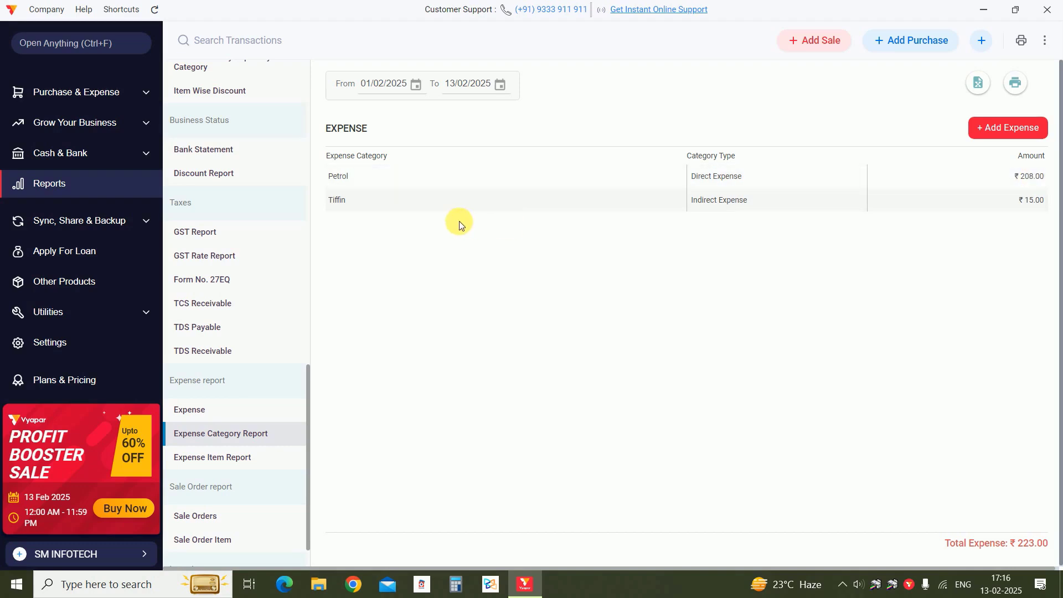
scroll(277, 404, "down", 1)
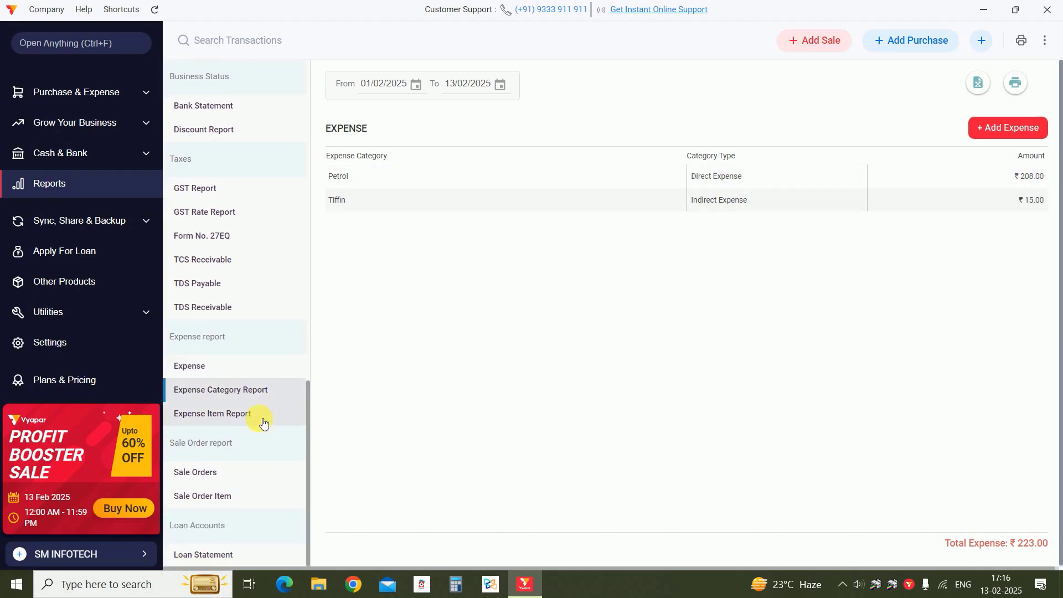
left_click(247, 417)
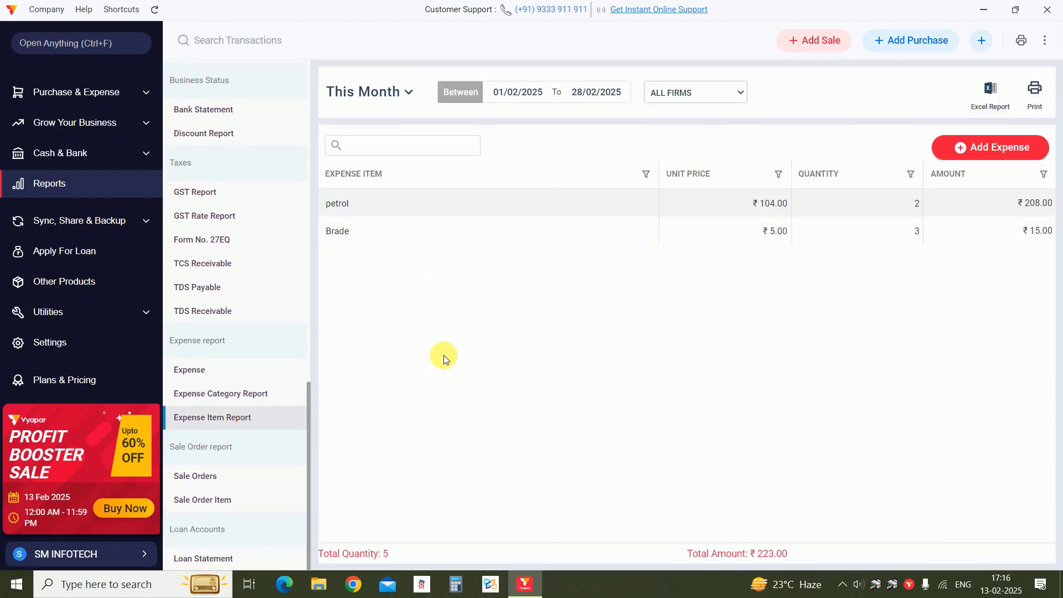
left_click(193, 378)
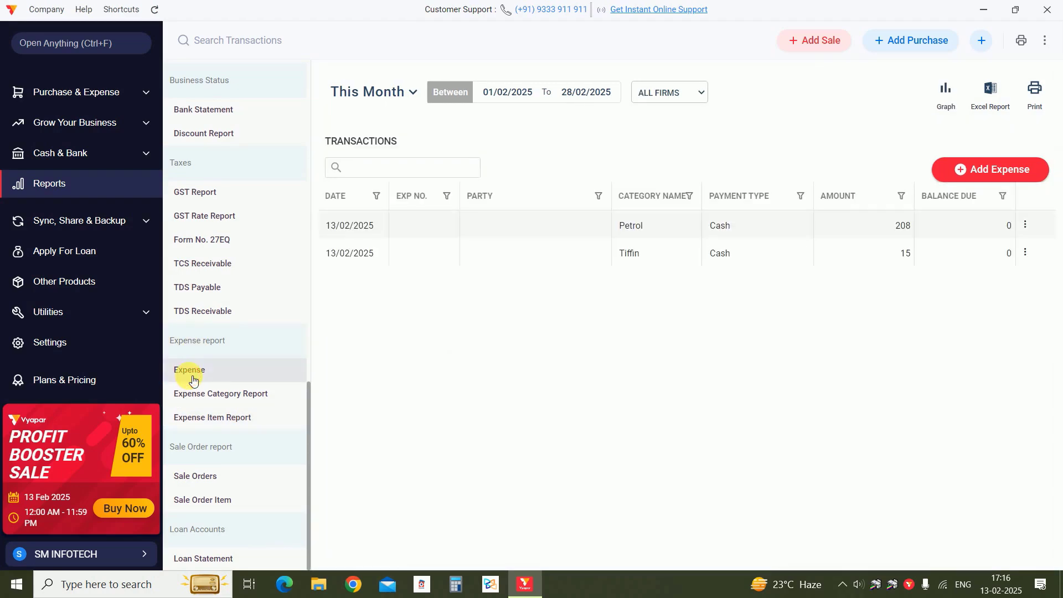
Step: Go to the home dashboard and add the Expenses widget to it
scroll(19, 78, "up", 3)
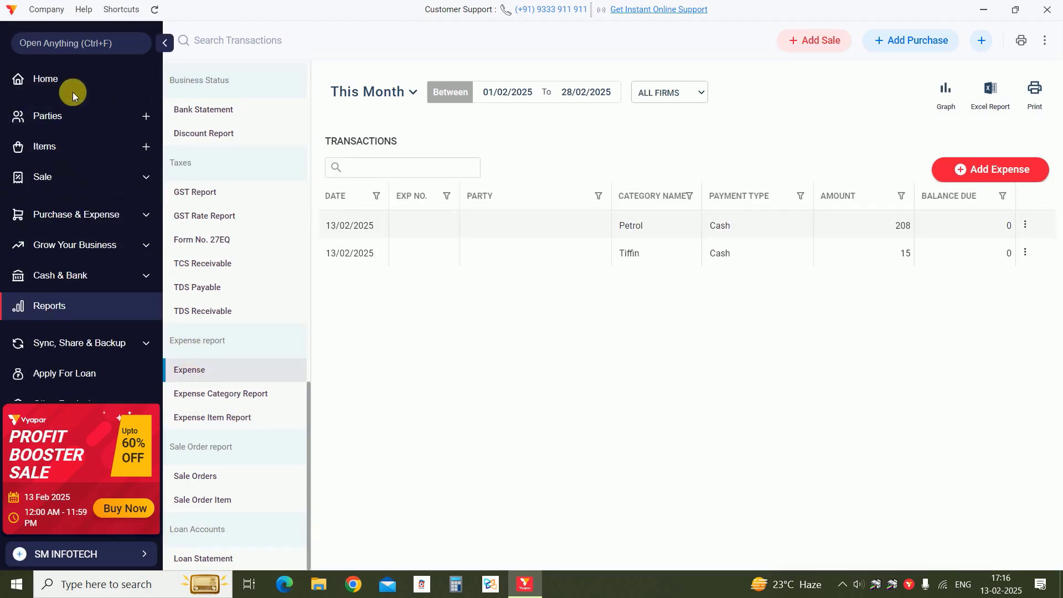
left_click(71, 88)
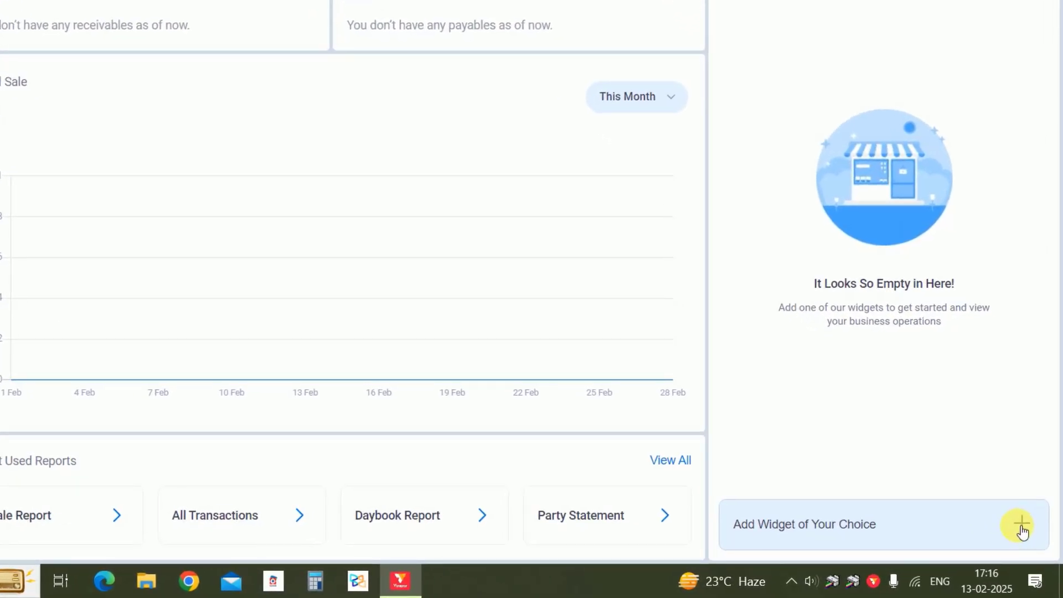
left_click(1021, 524)
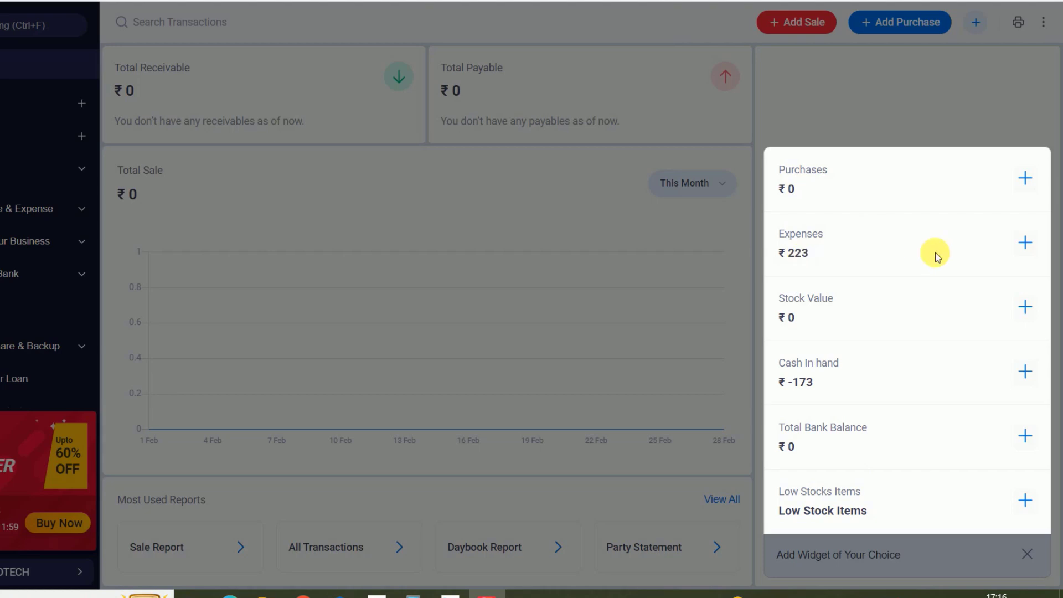
left_click(1027, 245)
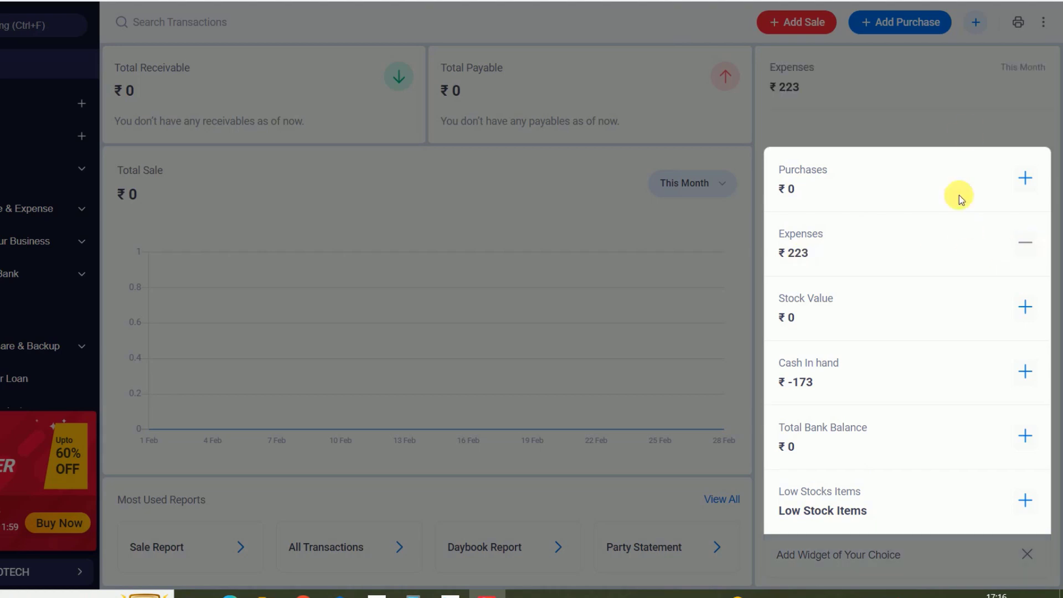
left_click(967, 128)
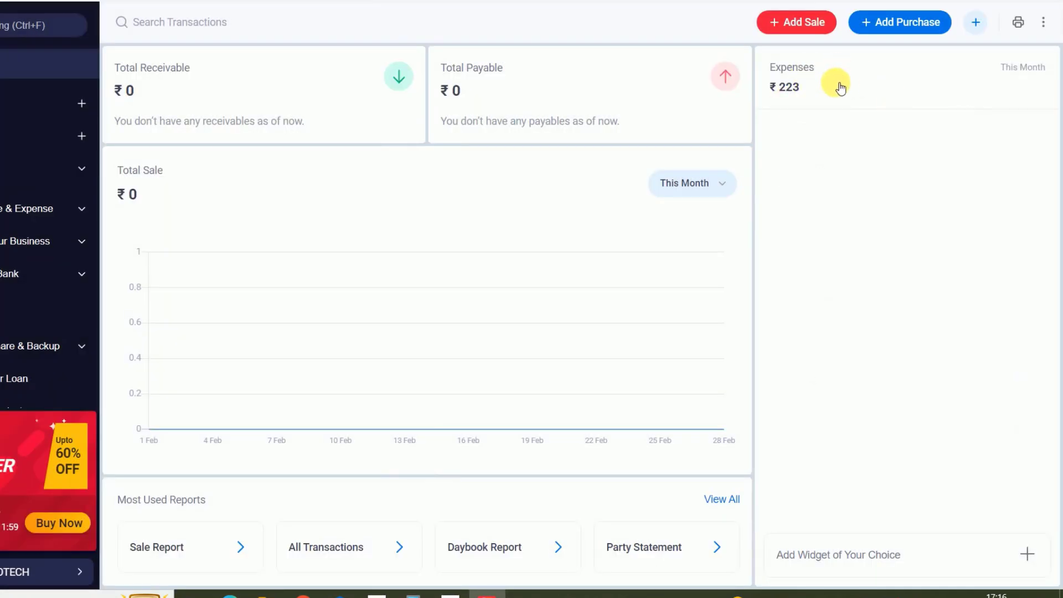
Step: Remove the Expenses widget from the home dashboard and close the widget list
left_click(1027, 554)
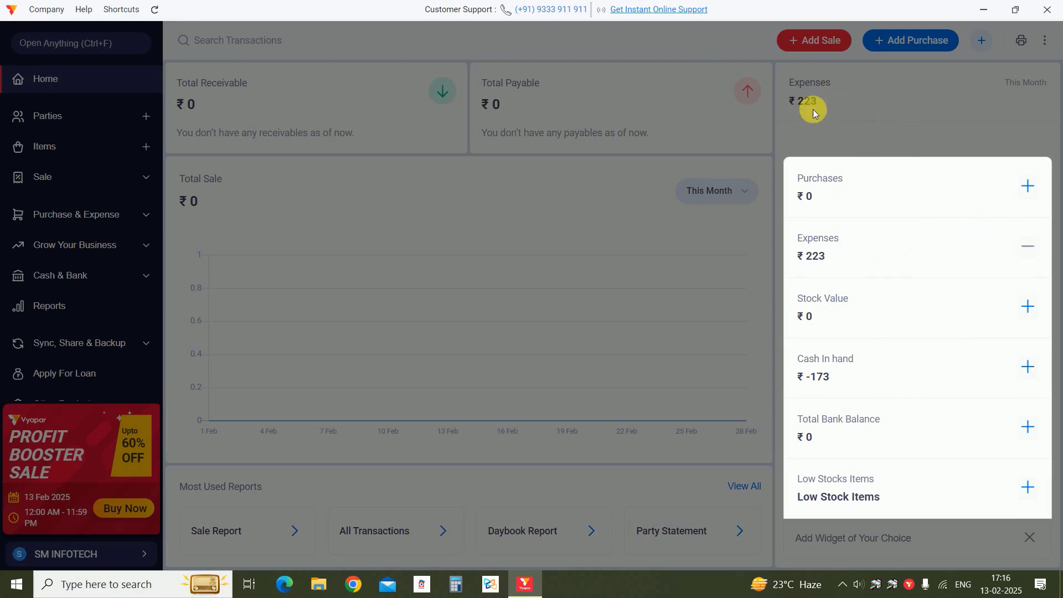
left_click(1027, 246)
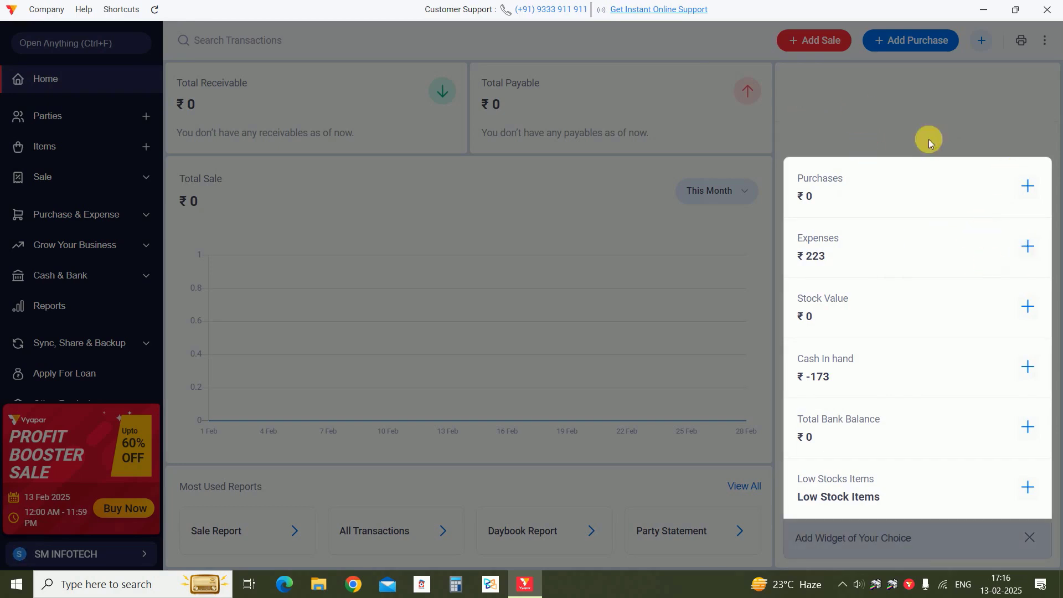
left_click(928, 138)
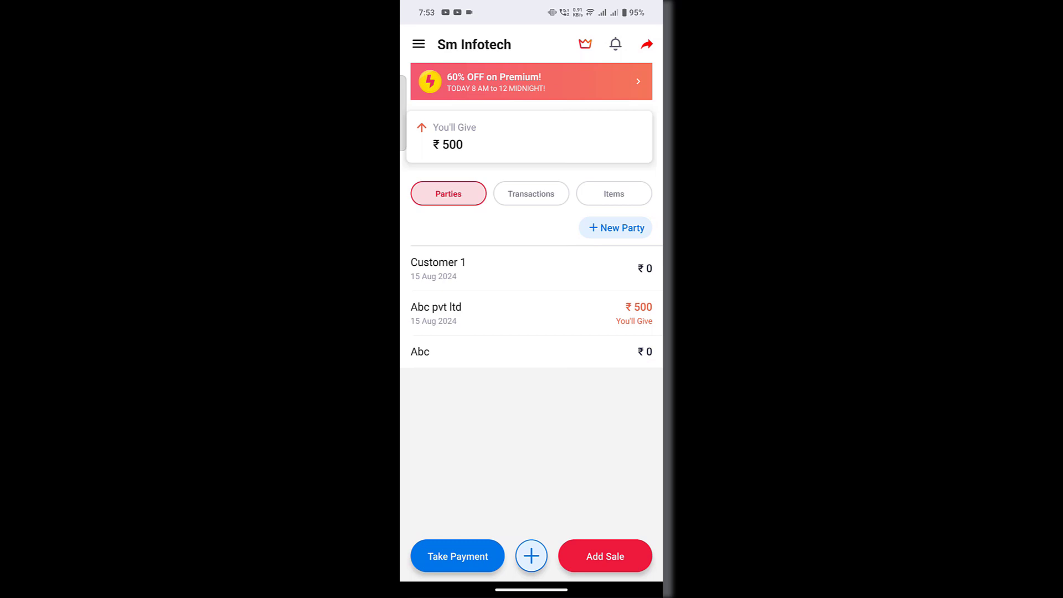
Step: Switch to the Vyapar mobile app and open its Expense section
left_click(419, 44)
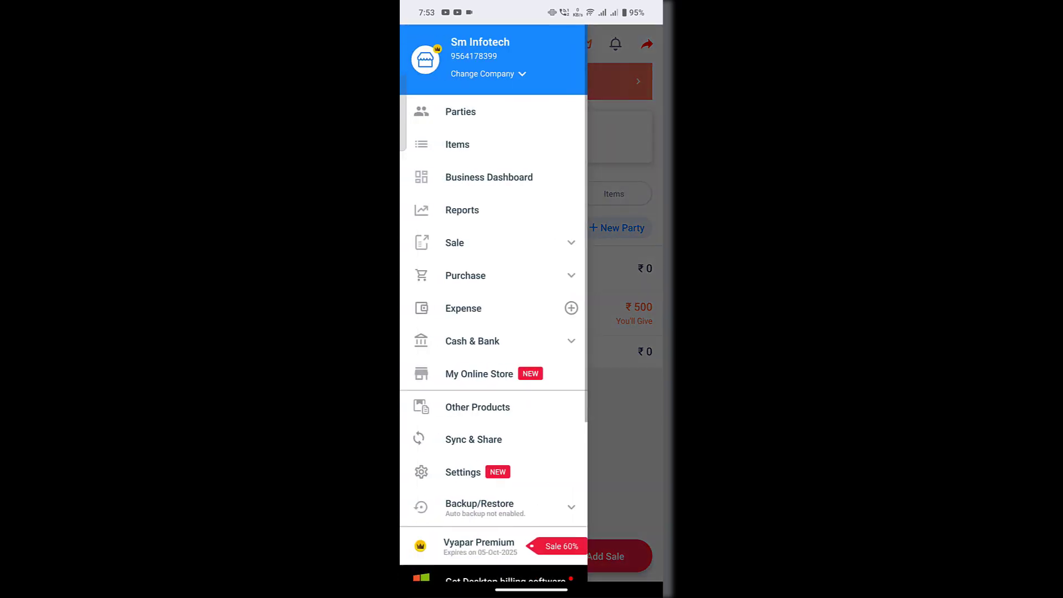
scroll(492, 305, "down", 5)
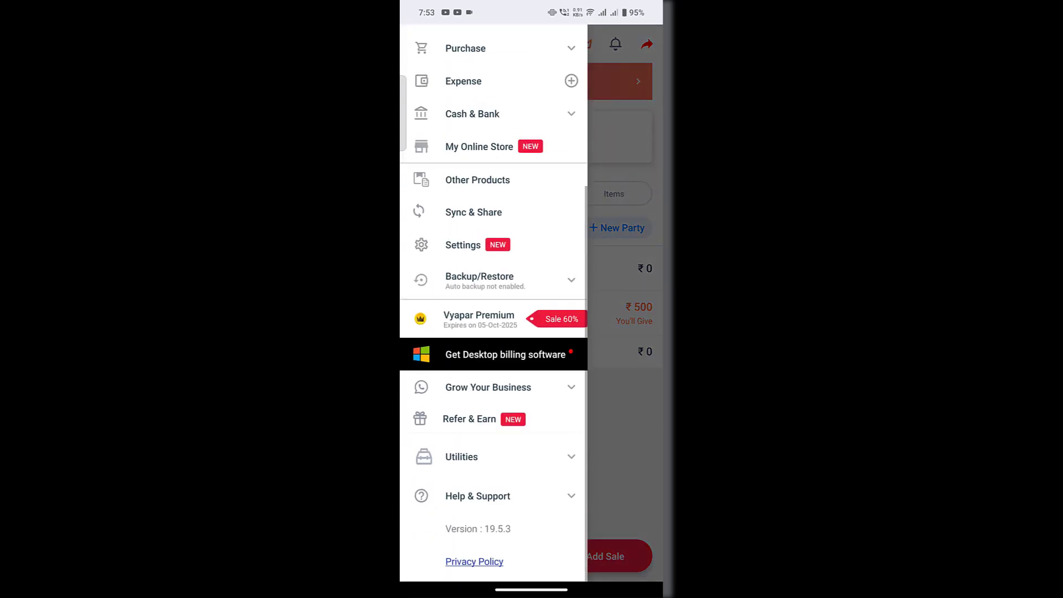
scroll(555, 434, "up", 5)
left_click(616, 416)
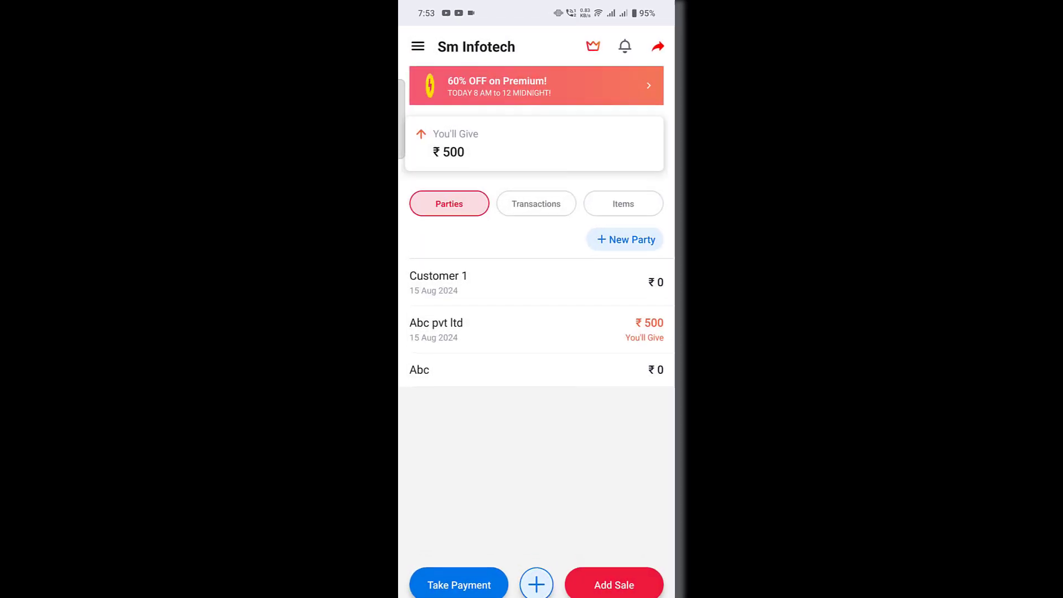
left_click(418, 43)
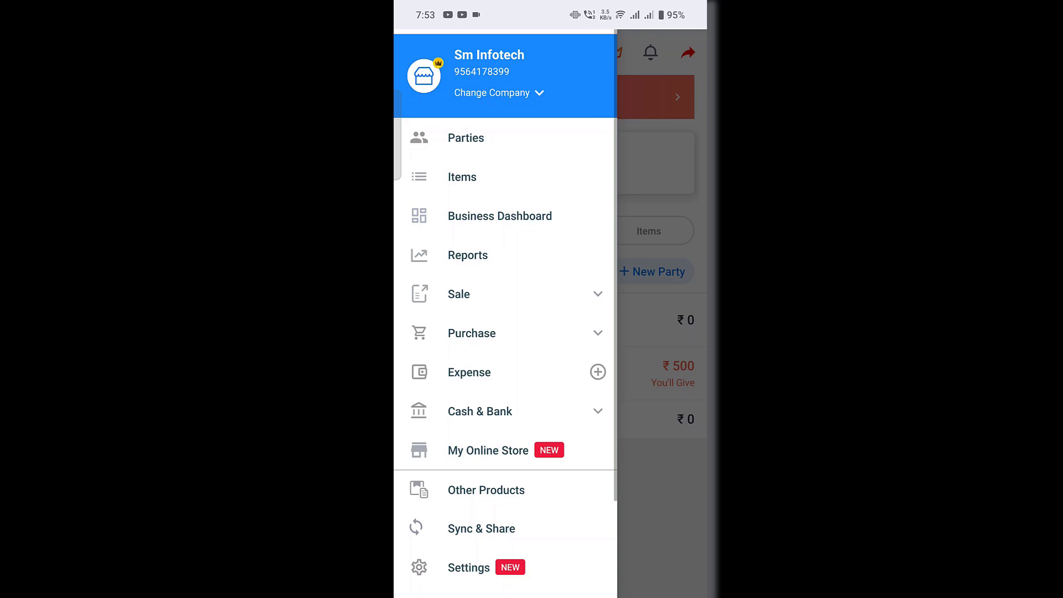
left_click(469, 371)
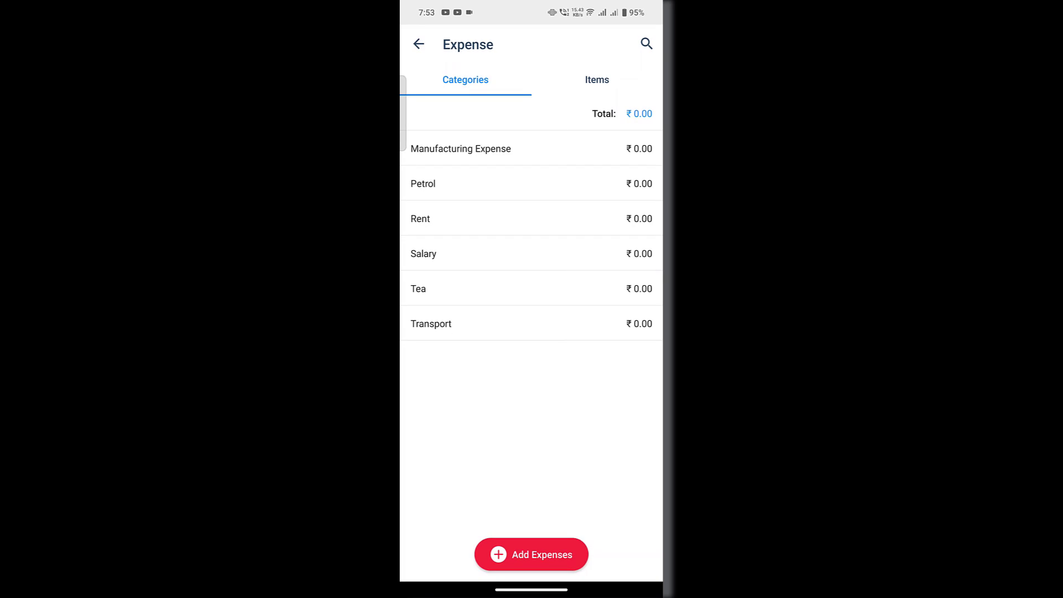
Step: Check the expense items list, return to the categories, and start a new expense entry, looking through the available categories
left_click(616, 80)
left_click_drag(465, 332, 608, 332)
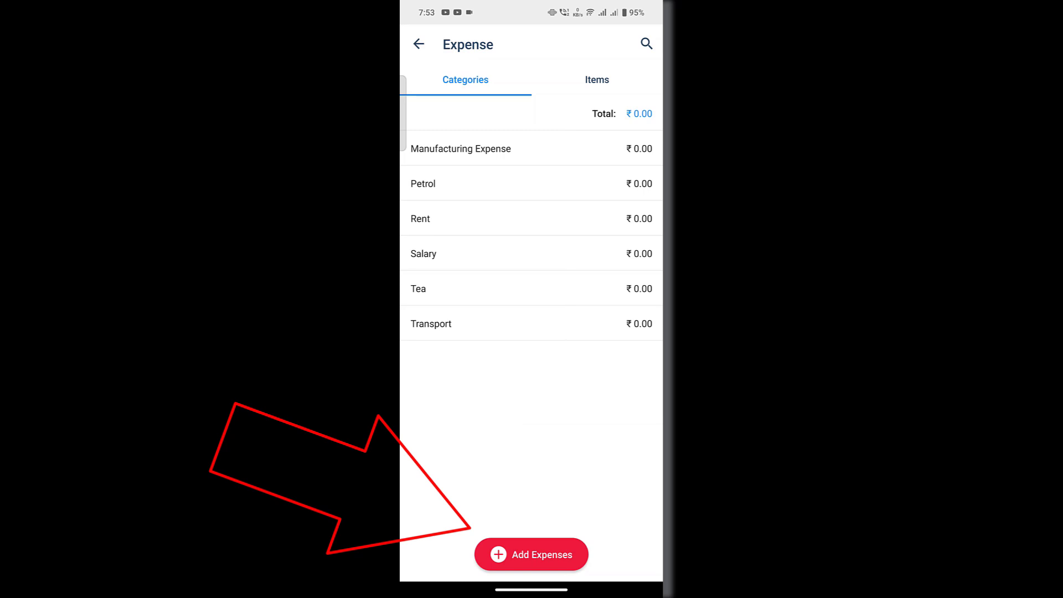
left_click(528, 552)
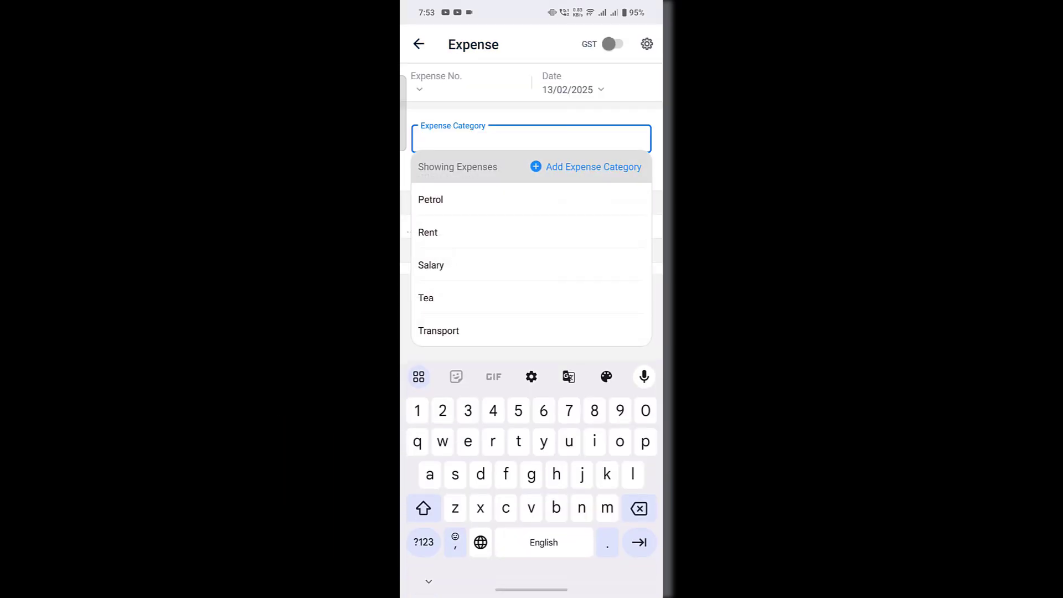
left_click_drag(514, 321, 545, 226)
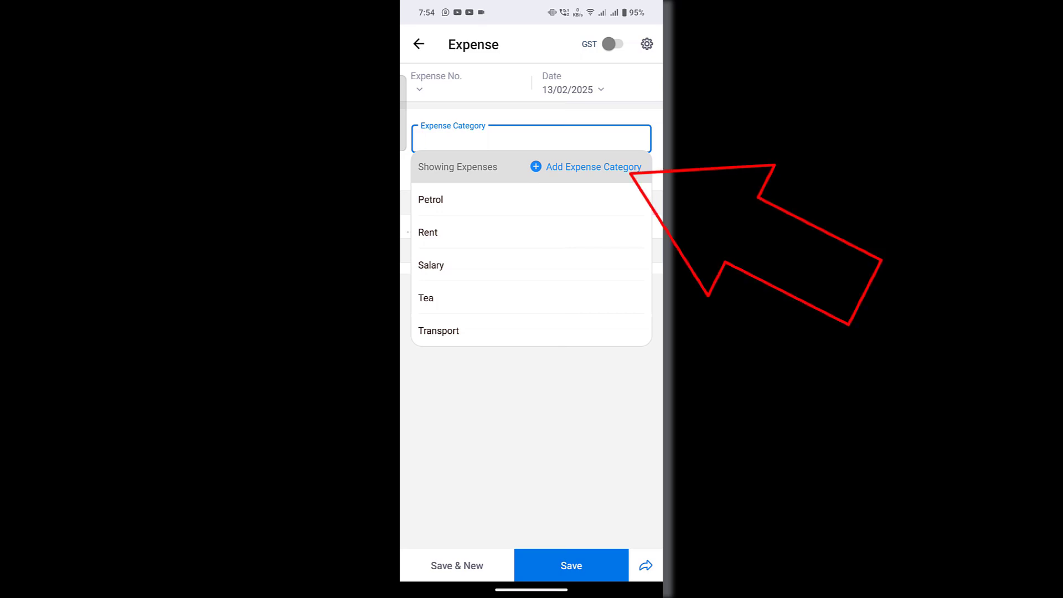
Step: Add a new expense category named Bank Expense with the type Indirect Expense and save it
left_click(577, 166)
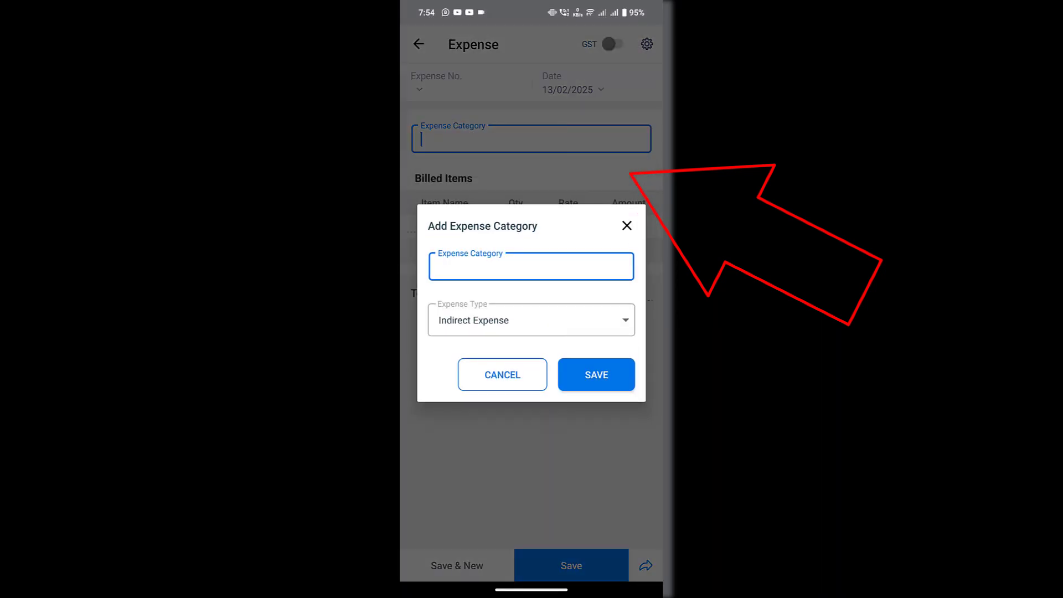
left_click(529, 264)
left_click(424, 508)
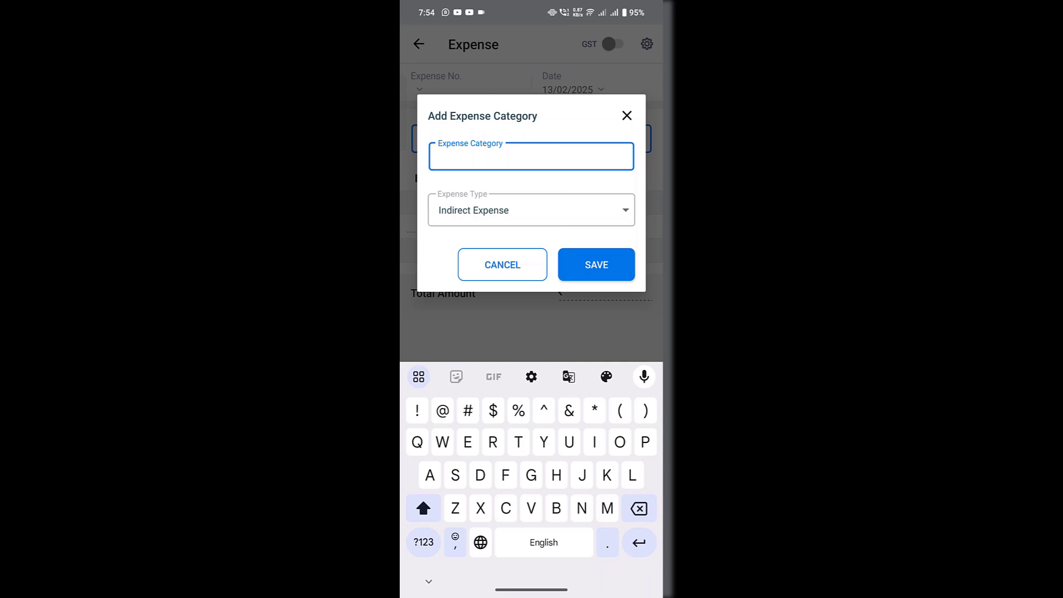
type("Bank Expense")
left_click(531, 210)
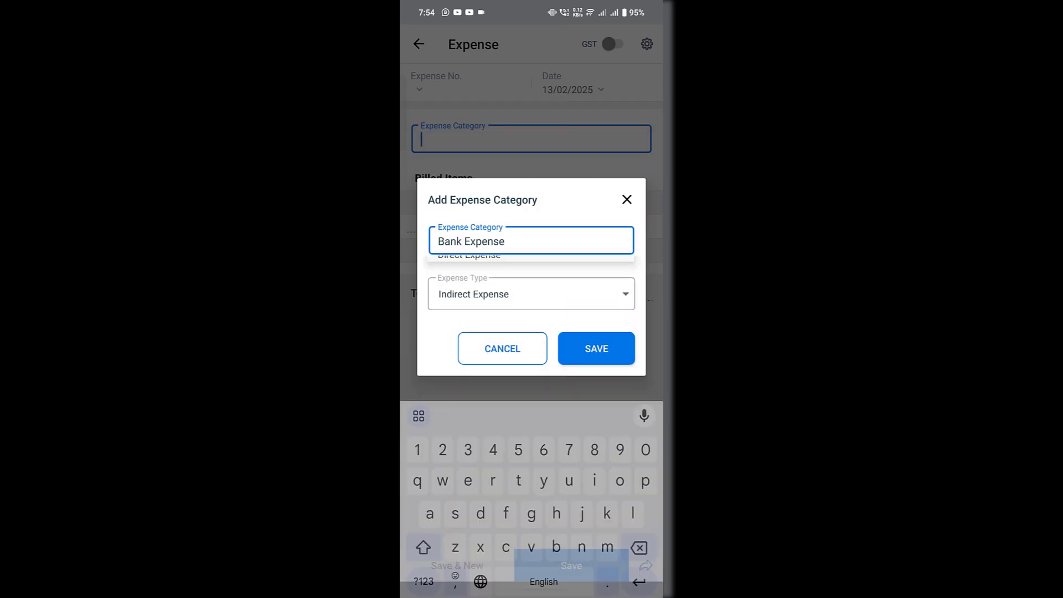
left_click(531, 320)
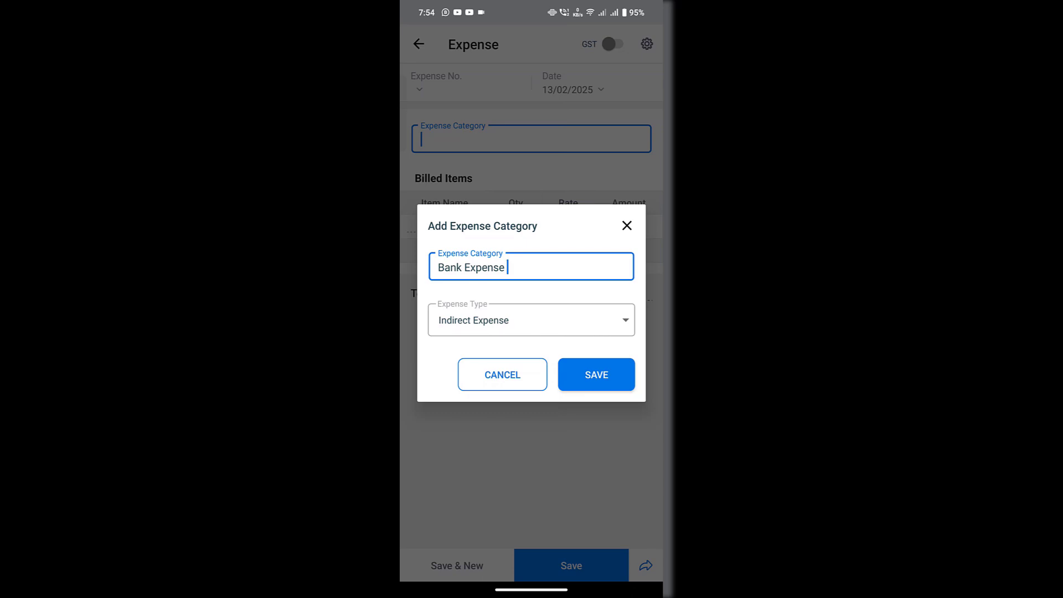
left_click(562, 329)
left_click(553, 324)
left_click(609, 375)
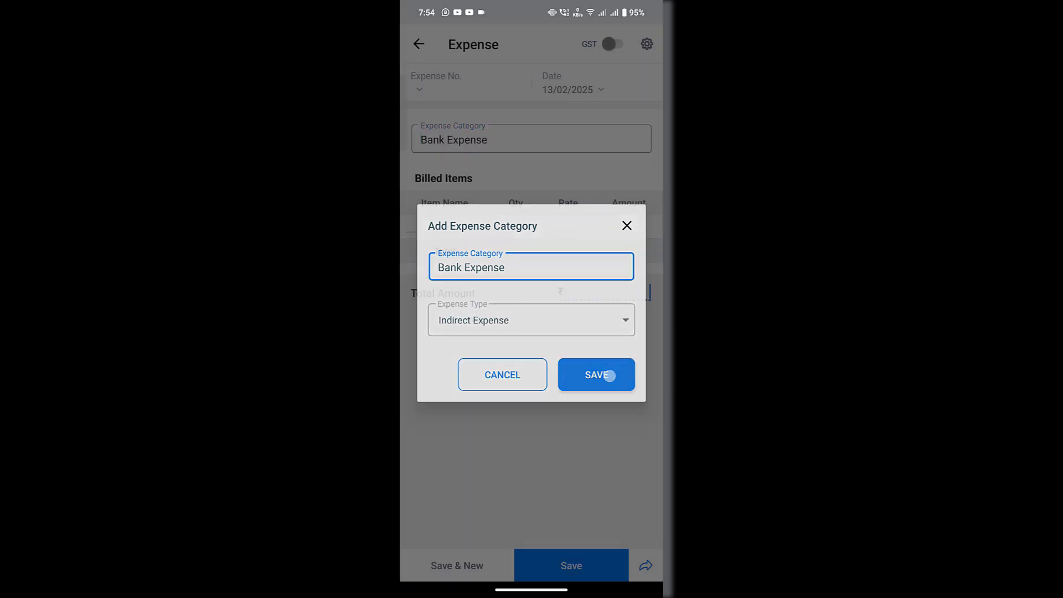
Step: Clear the expense category of the entry, search for "bank", and select Bank Expense again
left_click(526, 143)
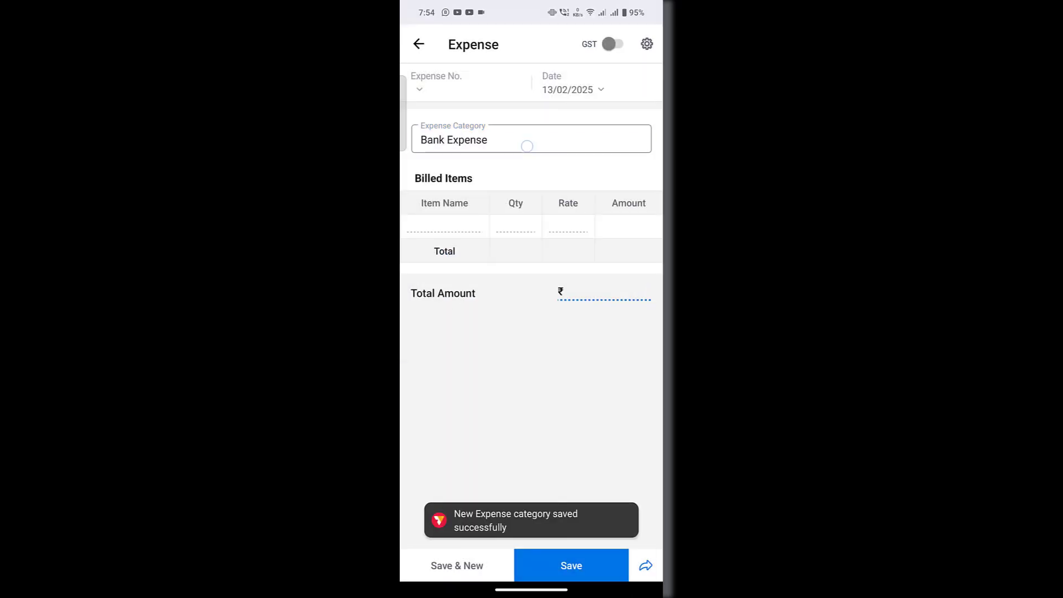
key("BackSpace")
key("BackSpace")
key("BackSpace")
key("BackSpace")
key("BackSpace")
key("BackSpace")
key("BackSpace")
key("BackSpace")
key("BackSpace")
key("BackSpace")
key("BackSpace")
key("BackSpace")
mouse_move(532, 310)
left_mouse_down()
mouse_move(538, 269)
mouse_move(587, 183)
mouse_move(538, 318)
left_mouse_up()
left_click(531, 139)
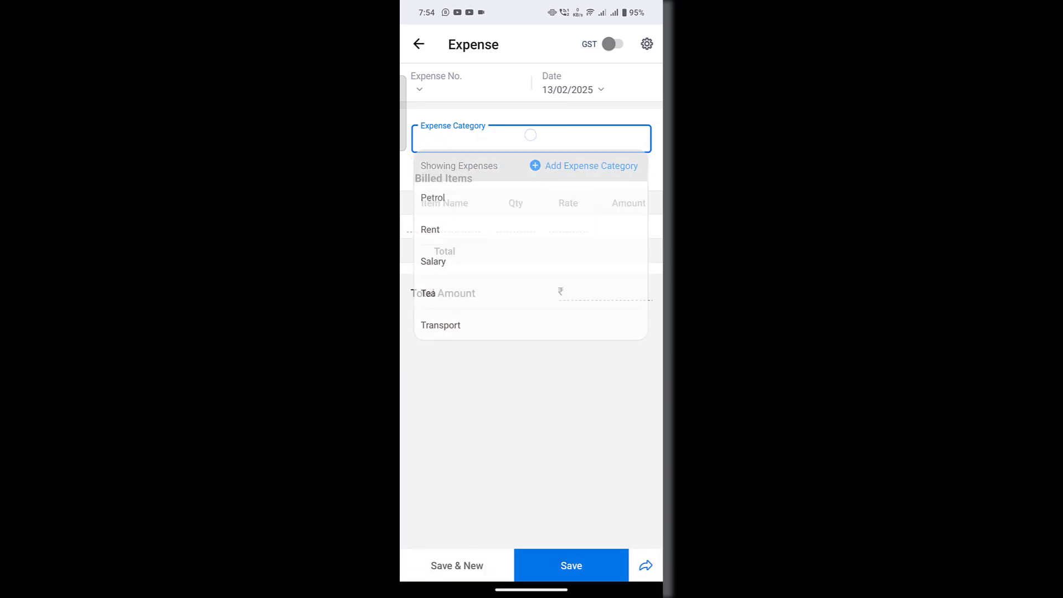
type("bank")
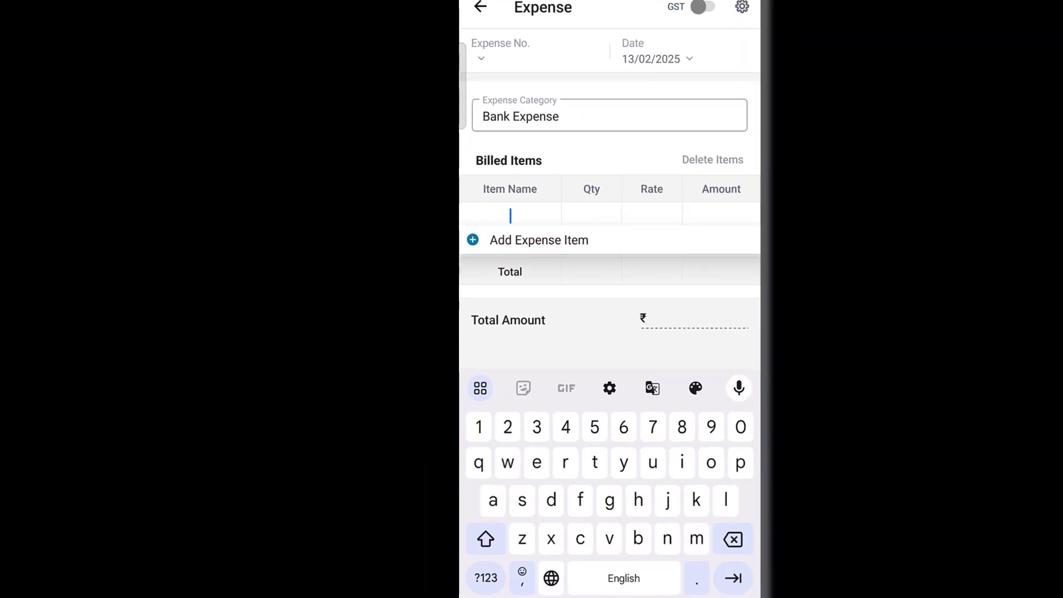
Step: Enter "loan processing free" as the billed item's name and start adding it as a new expense item
type("l")
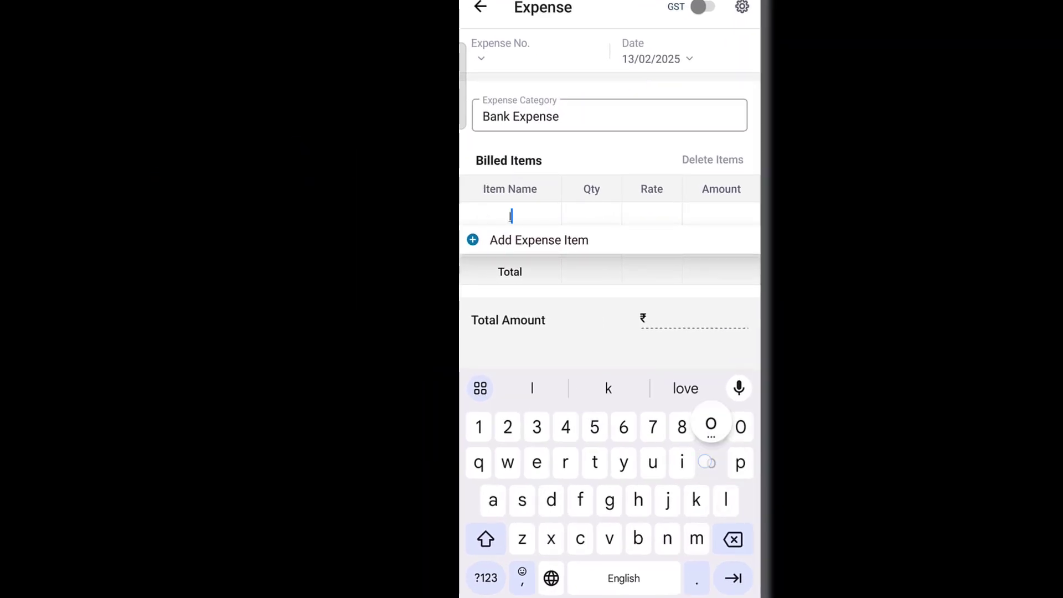
type("oan pro")
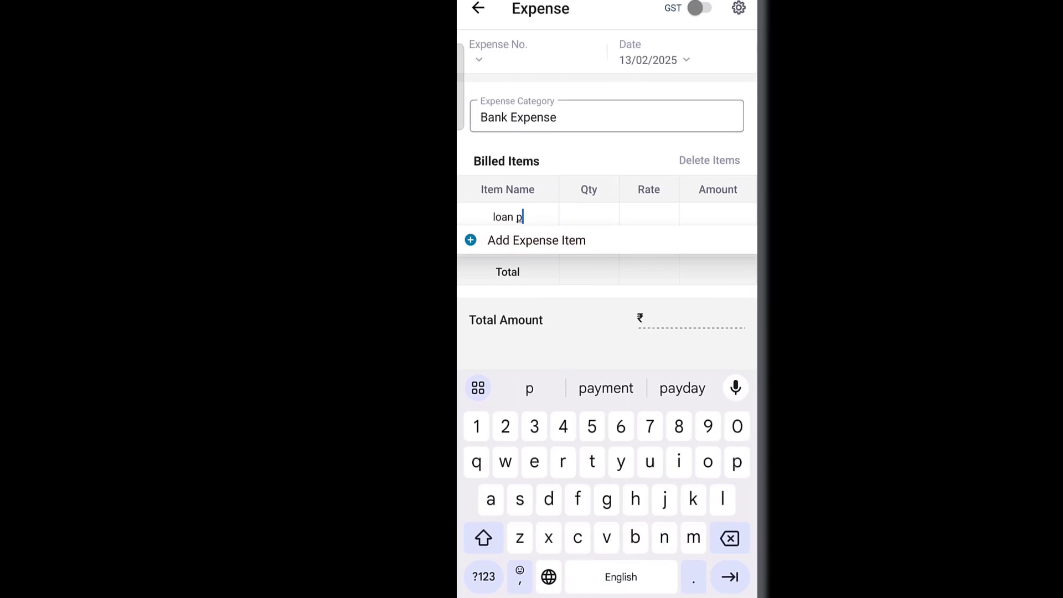
type("cessing fre")
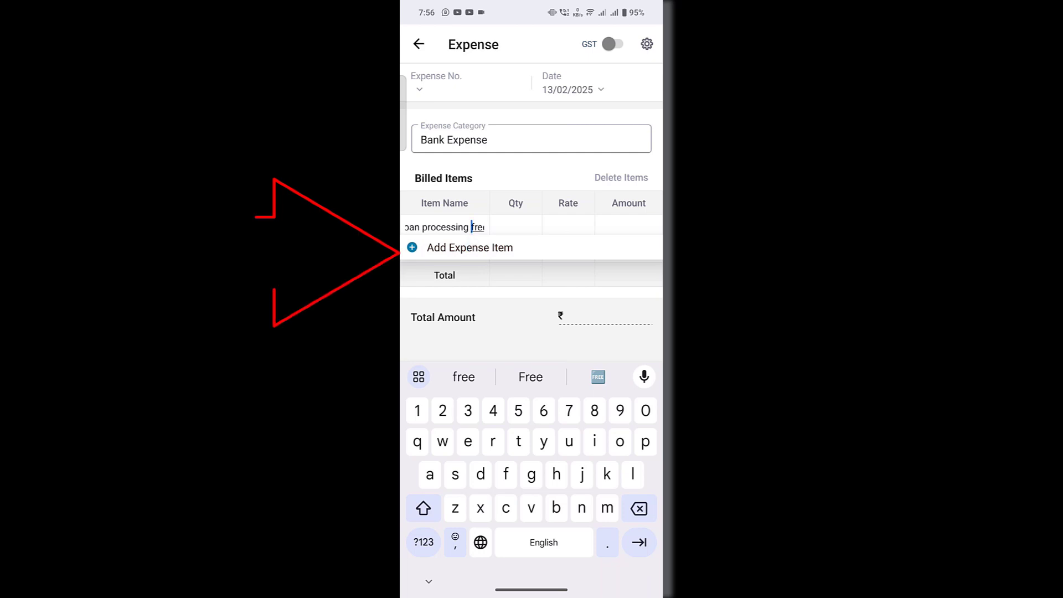
left_click(470, 248)
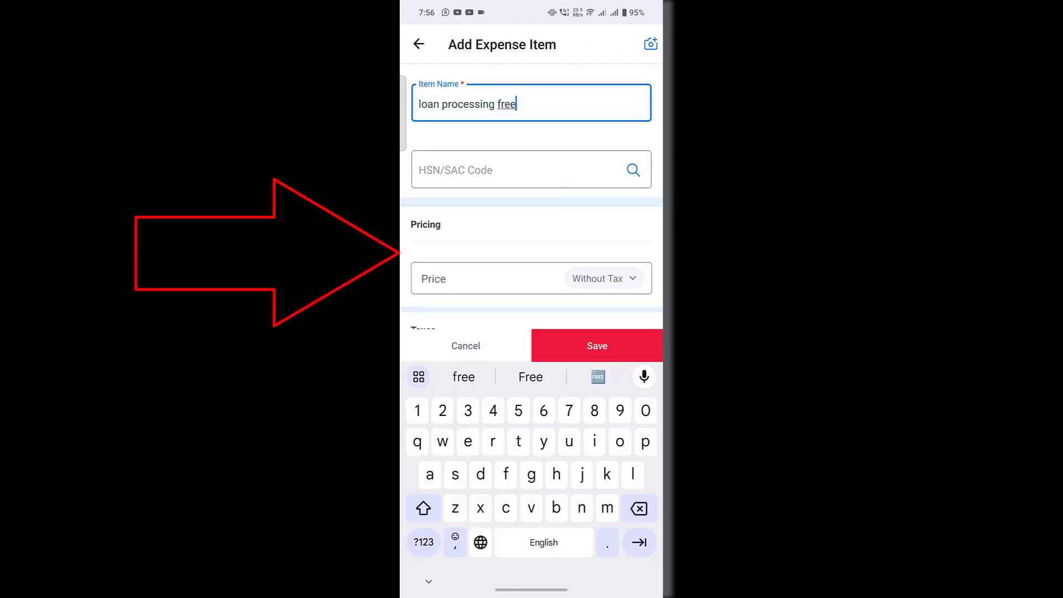
Step: Set the new expense item's price to 1500 without tax and save the item
scroll(532, 233, "down", 1)
left_click_drag(402, 501, 418, 501)
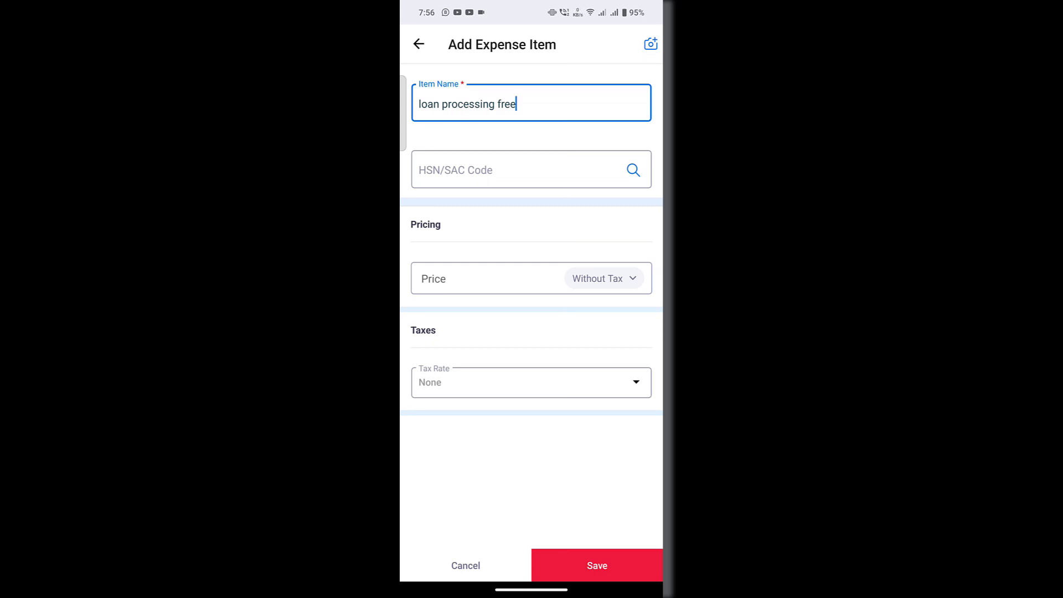
left_click(483, 279)
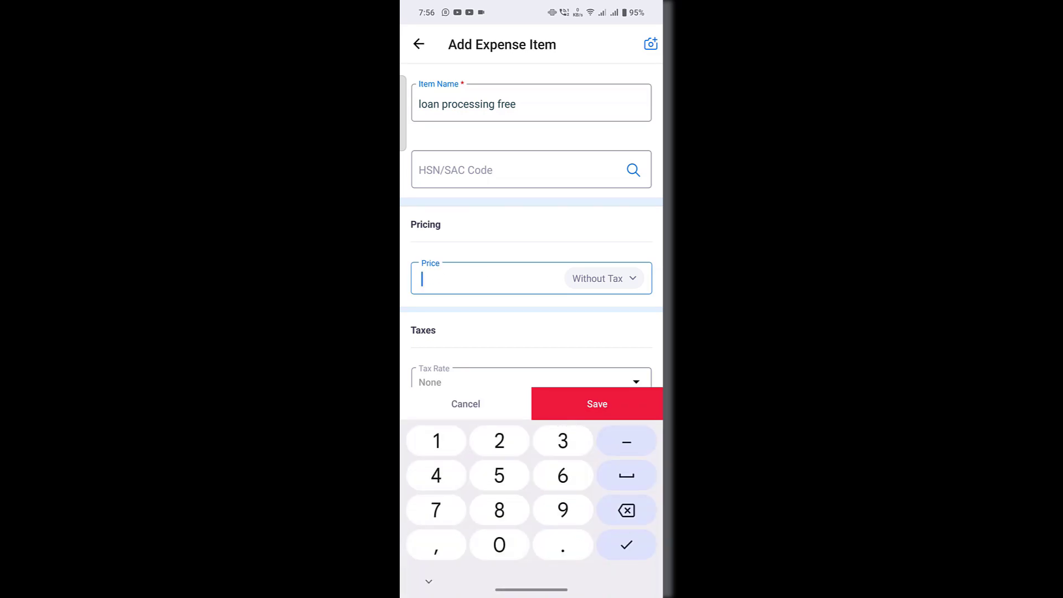
type("1500")
key("Return")
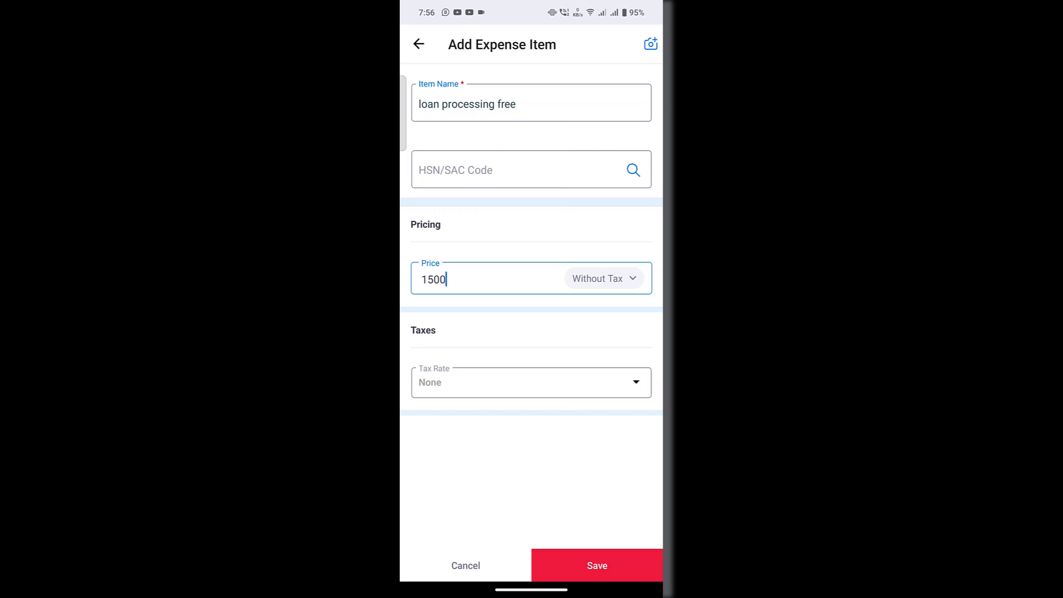
left_click(597, 565)
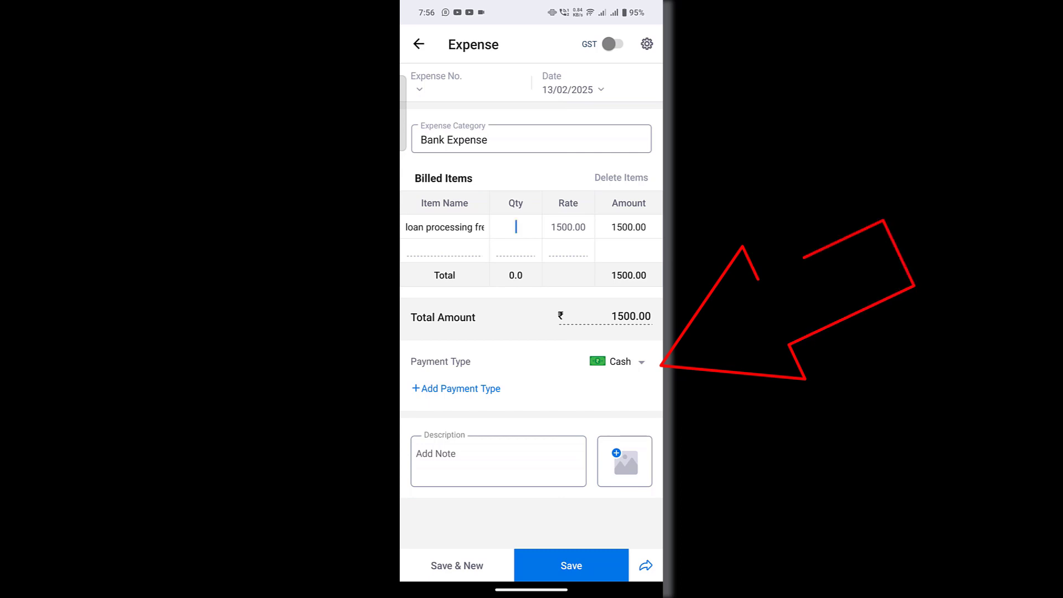
Step: Choose Cash as the payment type of the expense and open the description for a note, leaving it empty
left_click(623, 360)
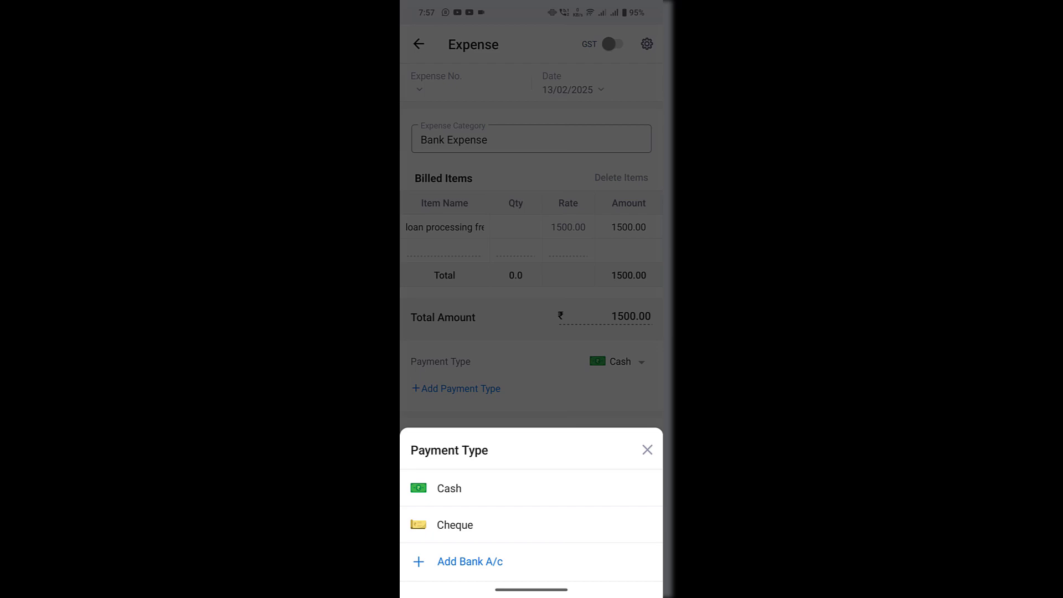
left_click(449, 488)
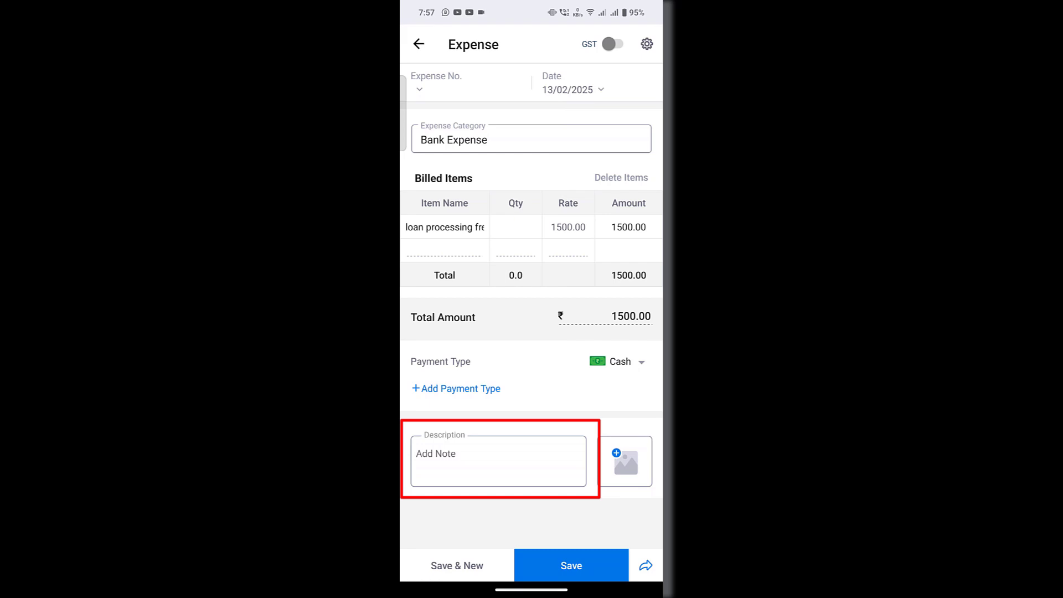
left_click(471, 460)
left_click(581, 275)
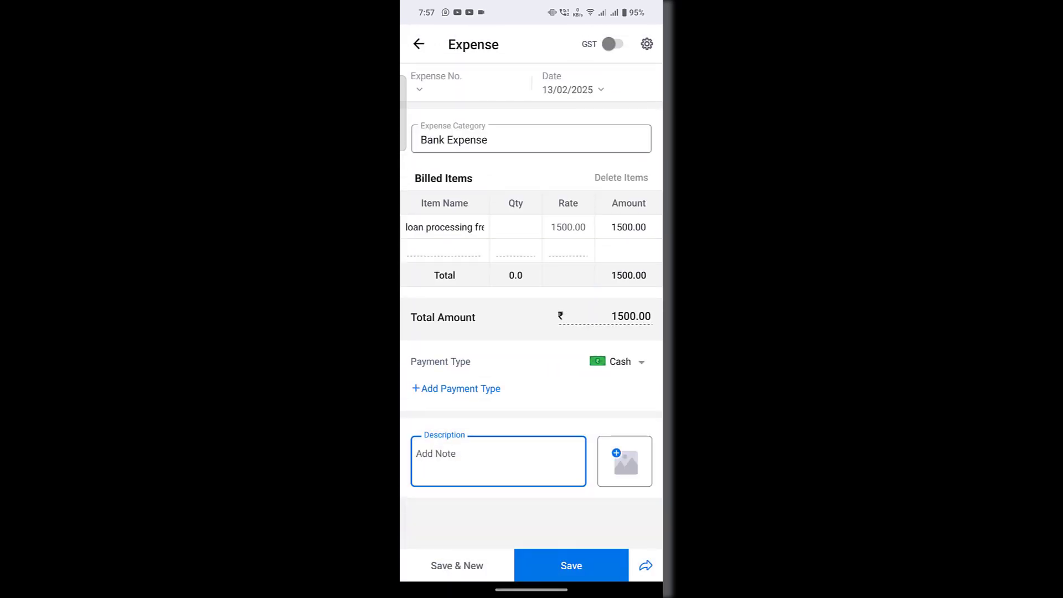
Step: Check the sources for attaching an image, dismiss them without attaching one, and save the Bank Expense entry
left_click(625, 461)
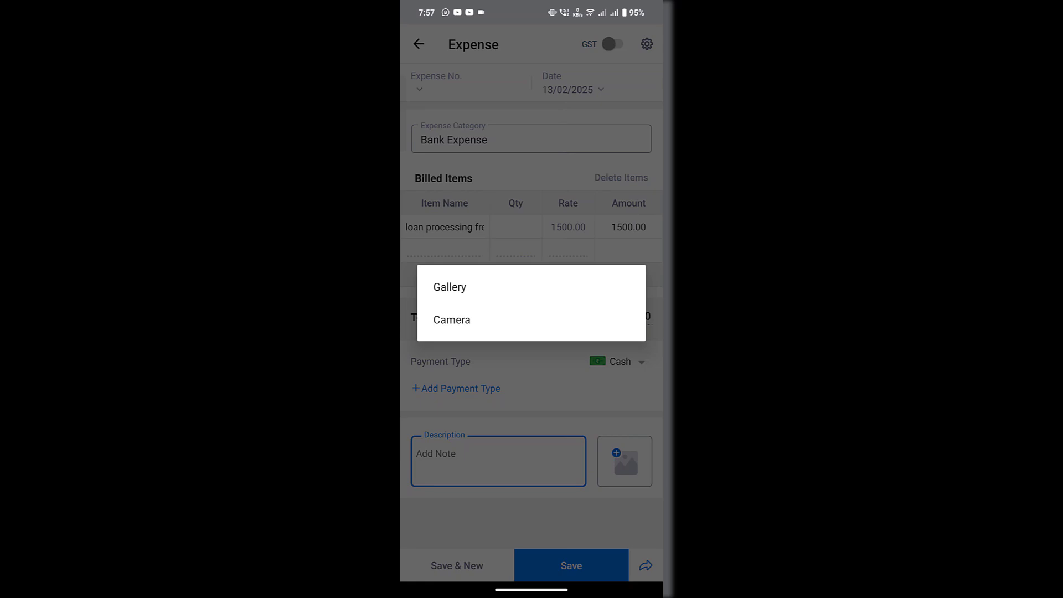
left_click(578, 412)
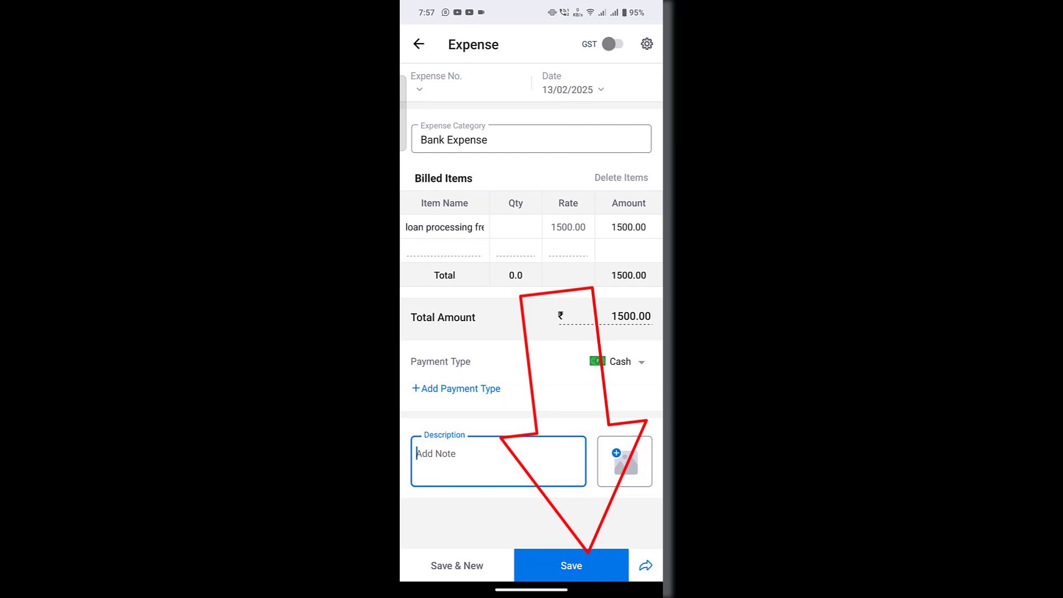
left_click(518, 136)
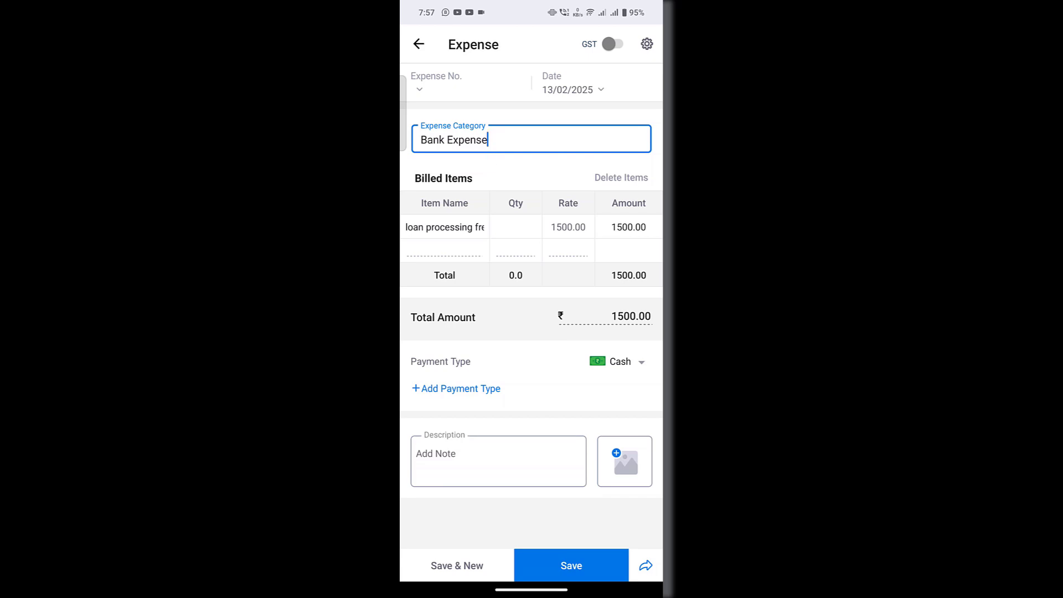
left_click(581, 571)
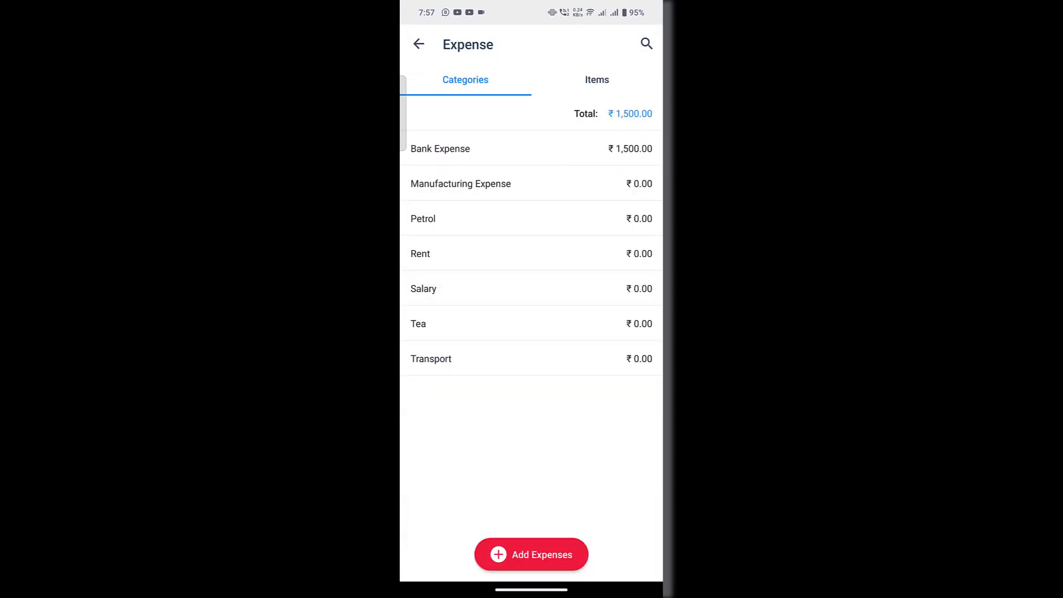